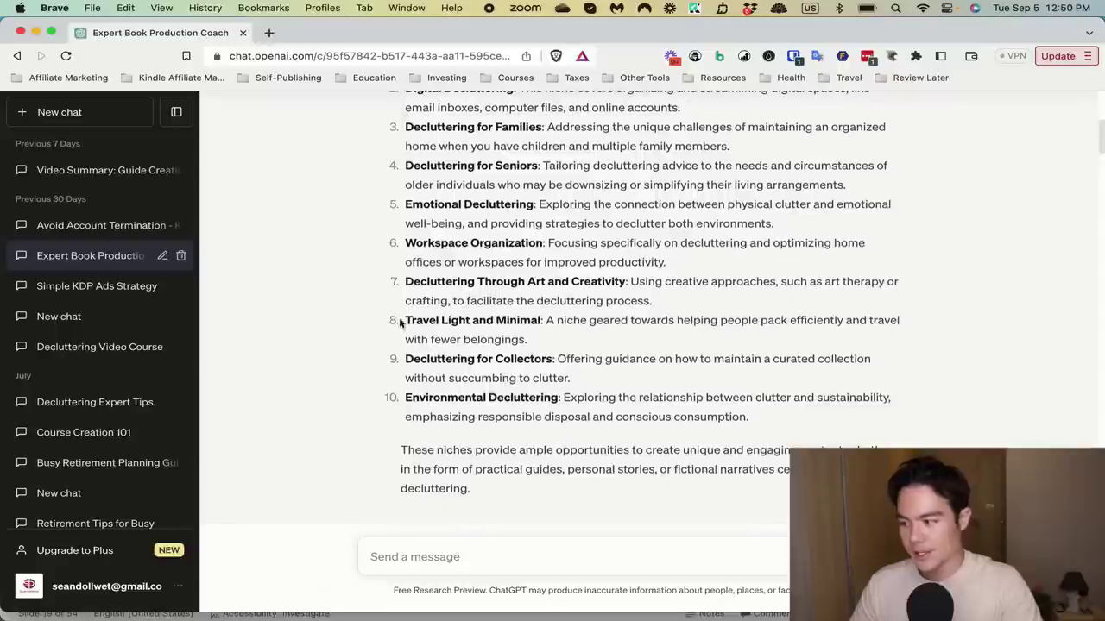
# Review the ten sub-topics in the answer to the "Niche down Decluttering into 10 sub-topics" prompt
pyautogui.scroll(10, 501, 357)
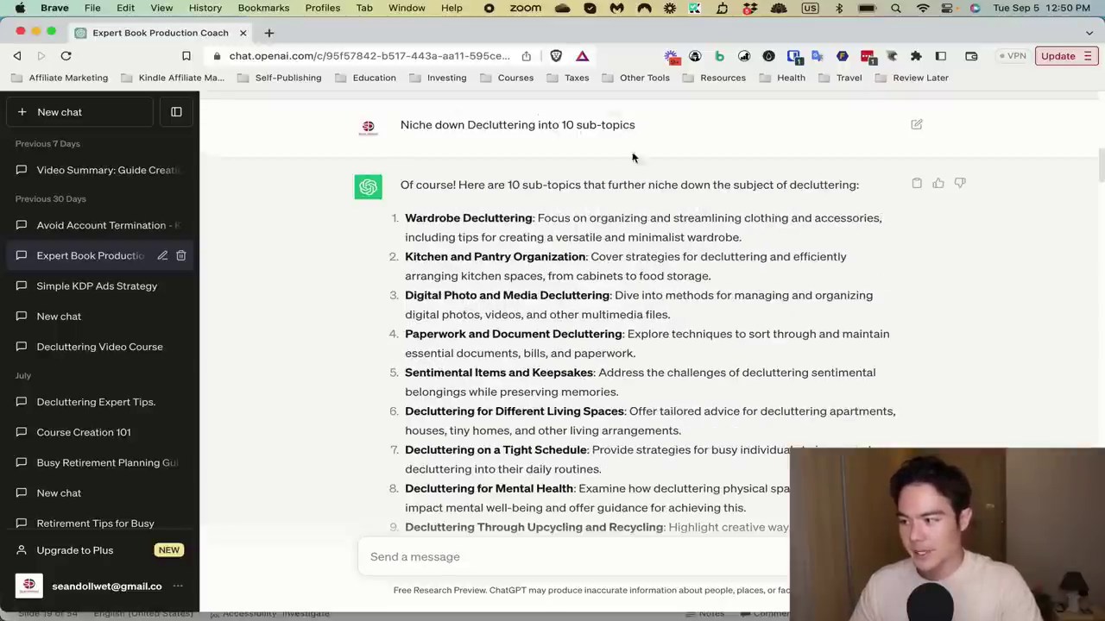
pyautogui.scroll(-3, 561, 130)
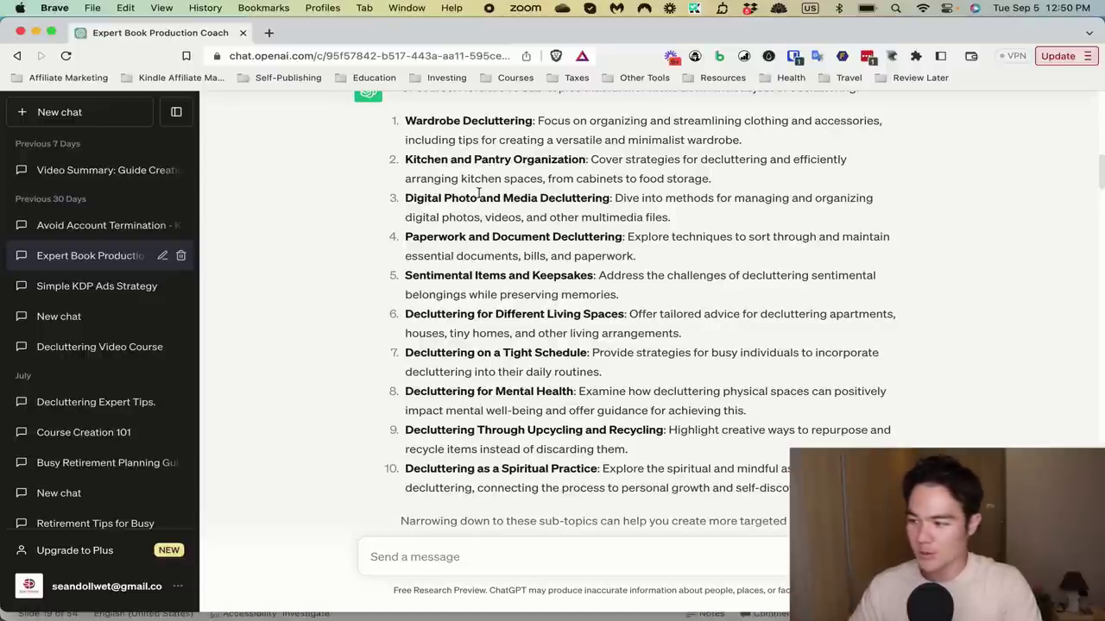
pyautogui.scroll(-2, 478, 194)
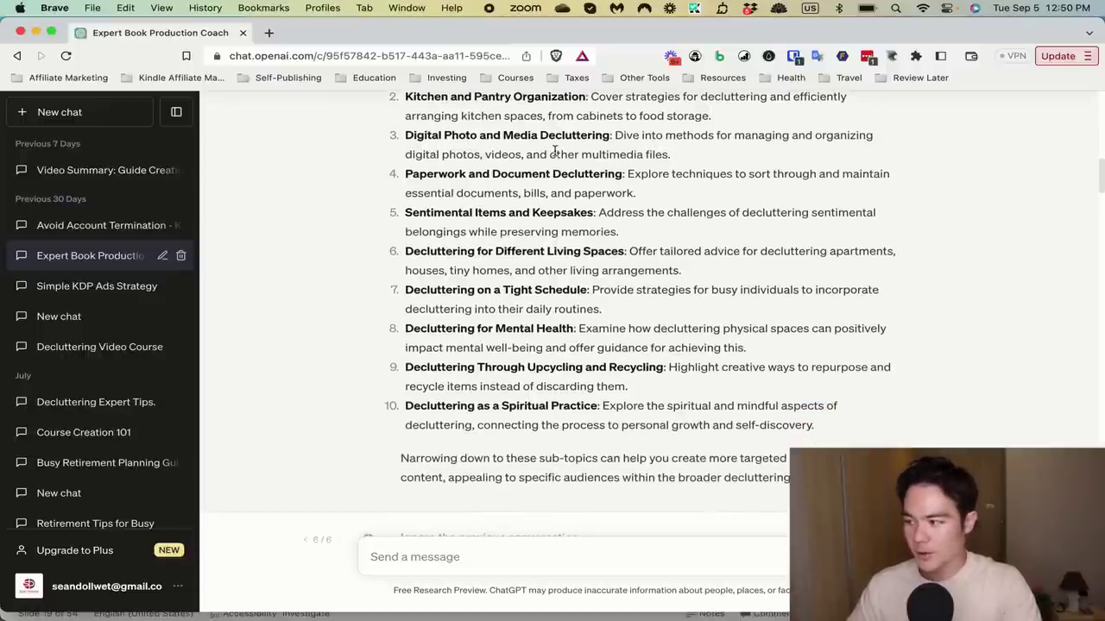
pyautogui.scroll(-2, 587, 146)
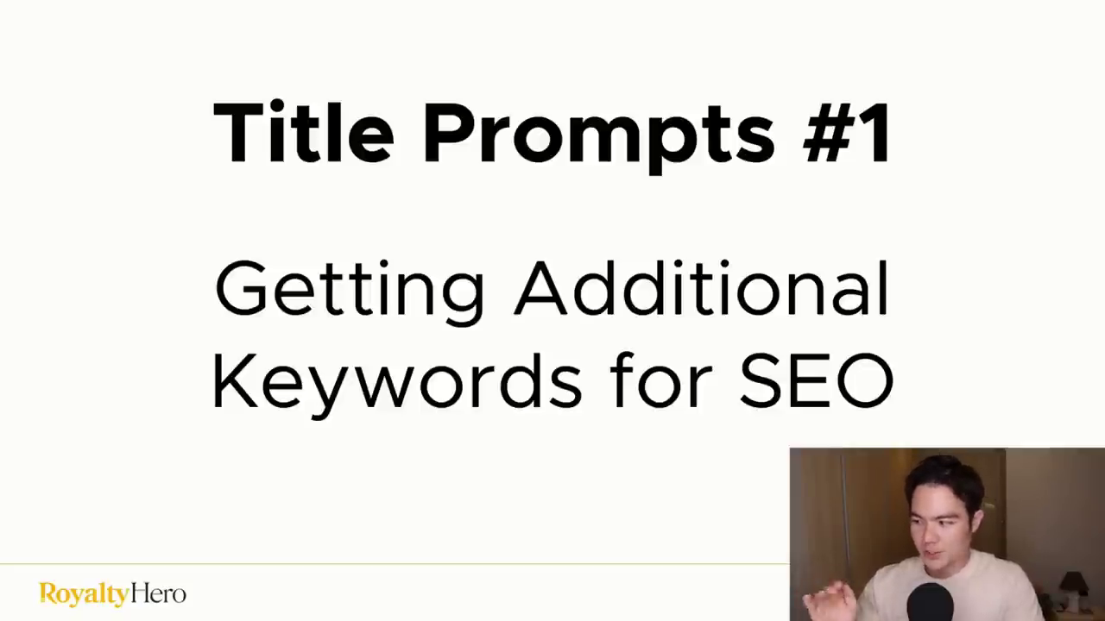
# Show the keyword prompt slide, switch to the ChatGPT conversation and examine the matching prompt with its "Ignore the previous conversation" line
pyautogui.press('Right')
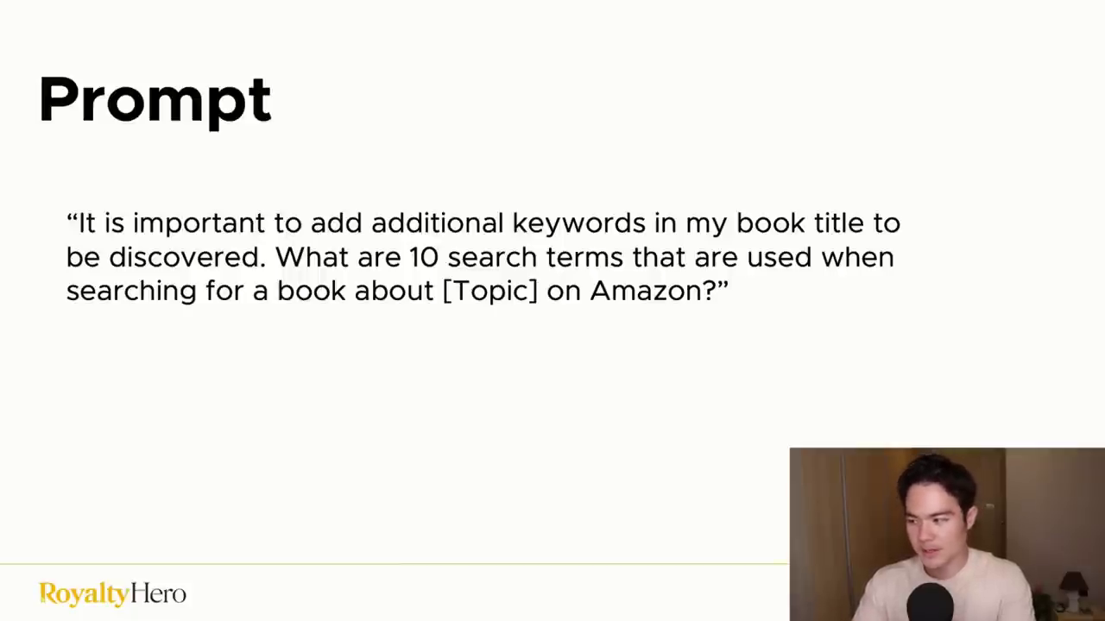
pyautogui.press('super+Tab')
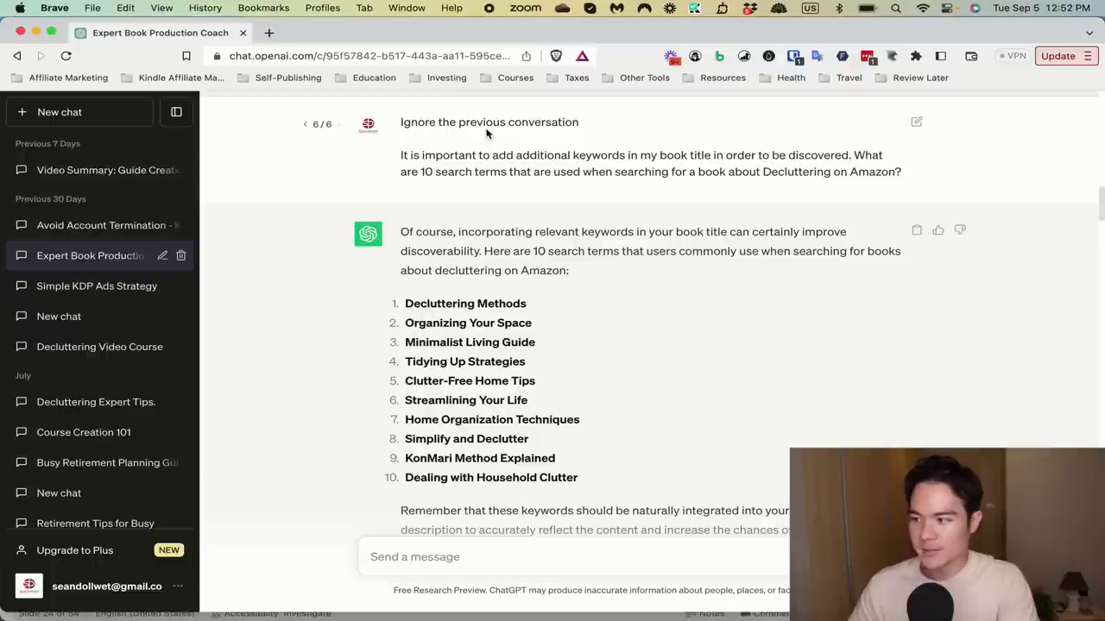
pyautogui.moveTo(400, 122); pyautogui.dragTo(588, 128)
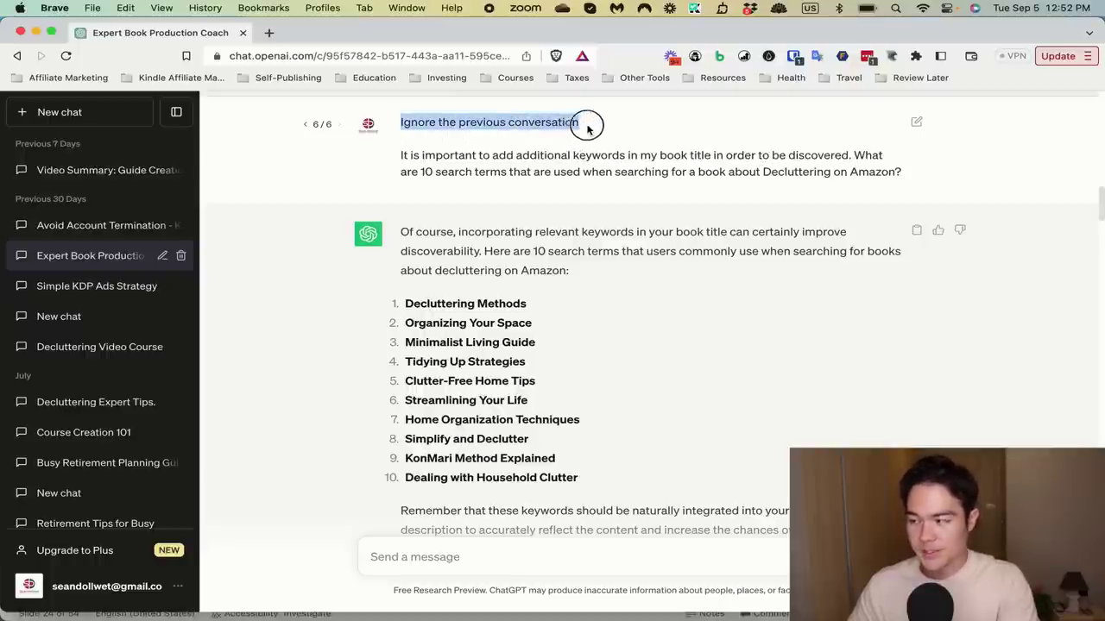
pyautogui.click(587, 129)
pyautogui.scroll(3, 422, 285)
pyautogui.scroll(-1, 597, 299)
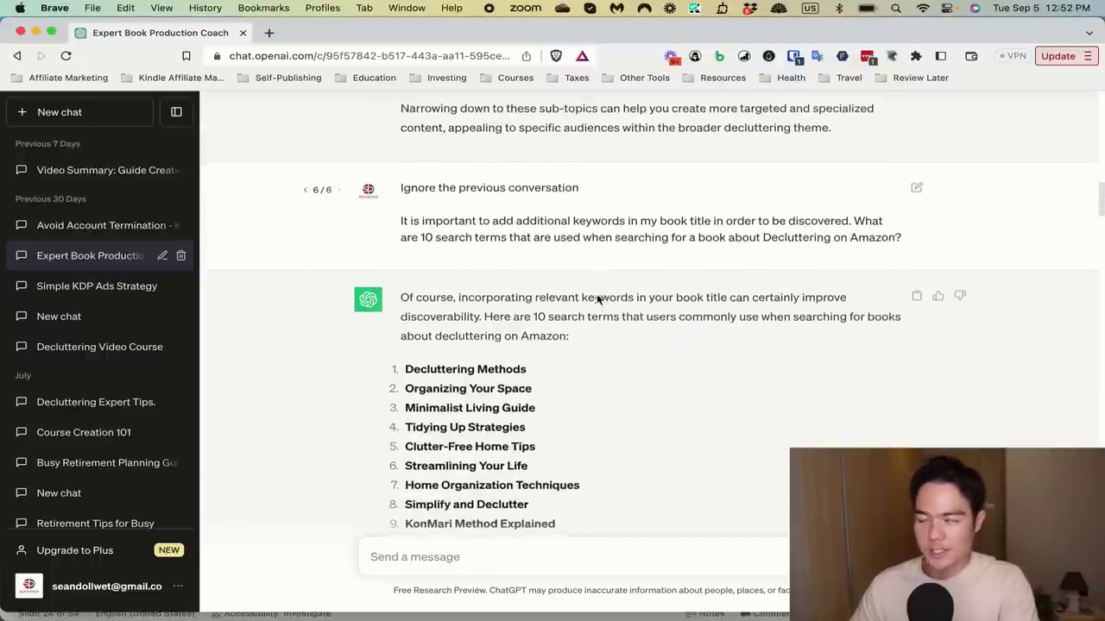
pyautogui.scroll(3, 594, 291)
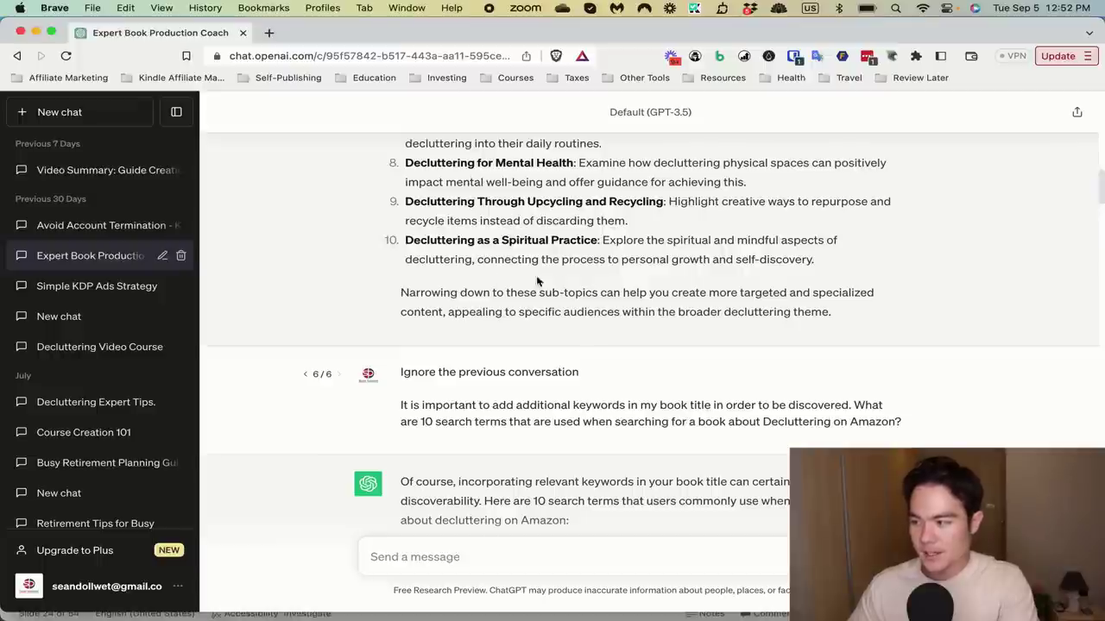
pyautogui.scroll(-3, 569, 263)
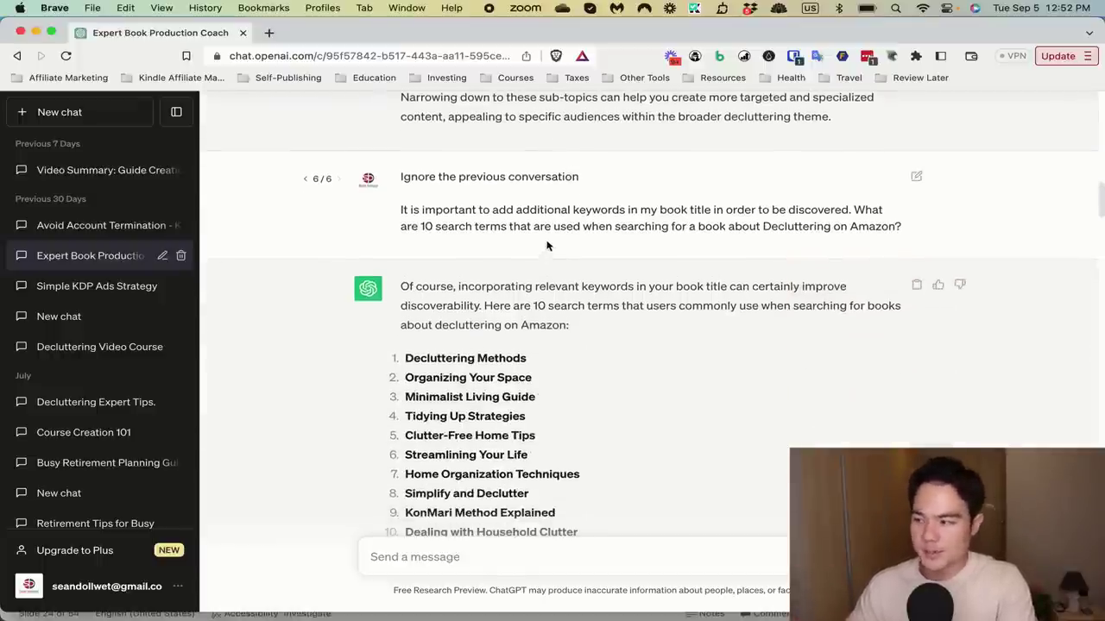
pyautogui.scroll(-1, 539, 252)
pyautogui.moveTo(580, 118); pyautogui.dragTo(397, 119)
pyautogui.click(471, 127)
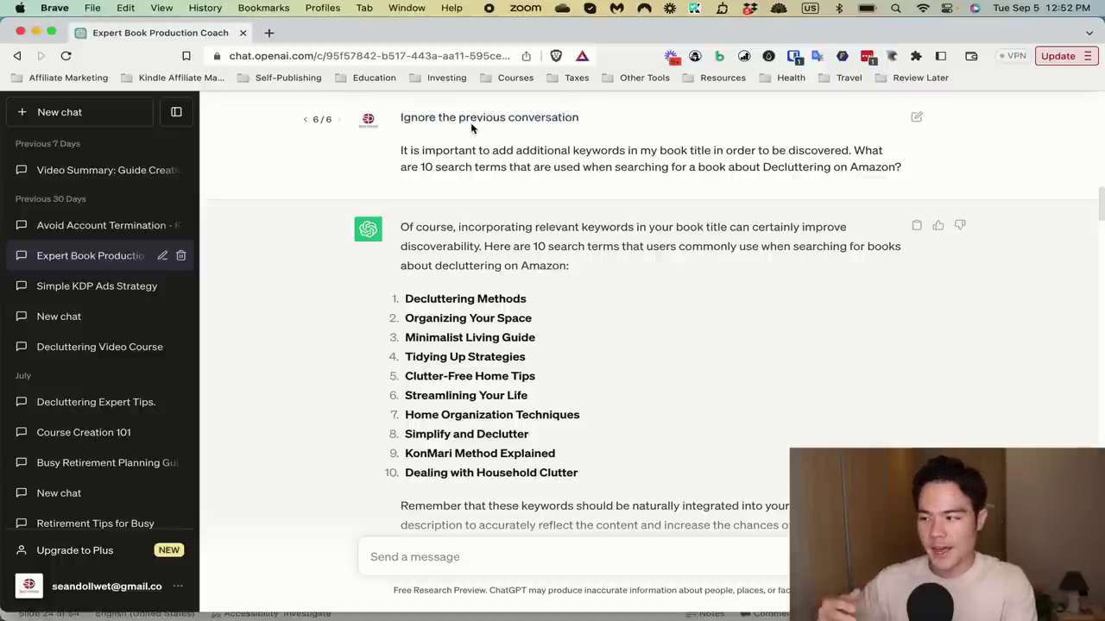
pyautogui.scroll(-1, 471, 128)
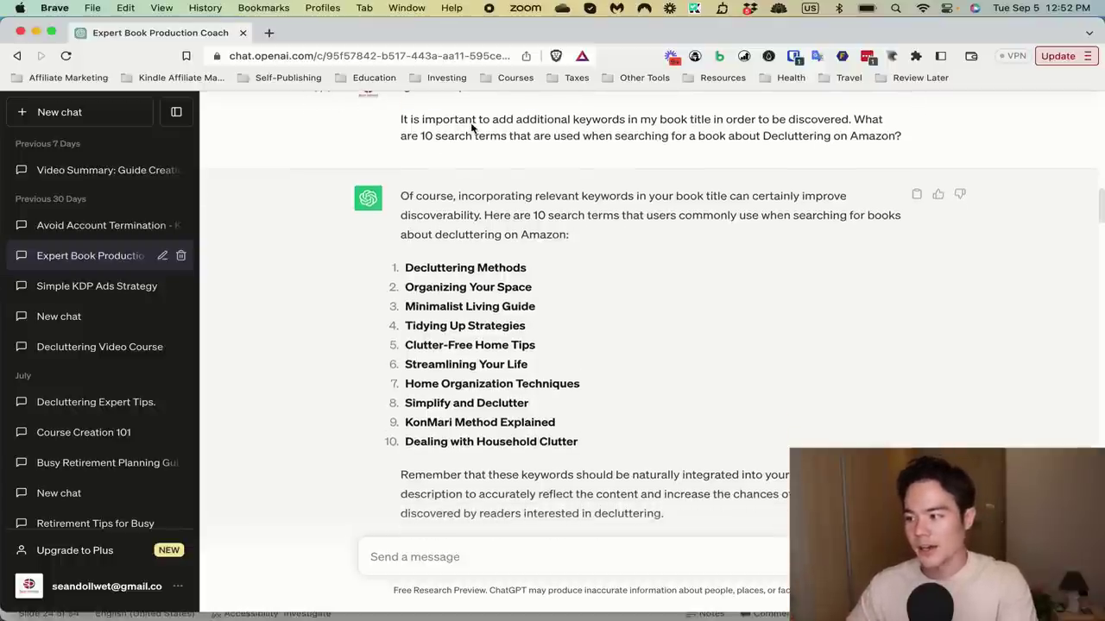
pyautogui.scroll(1, 473, 172)
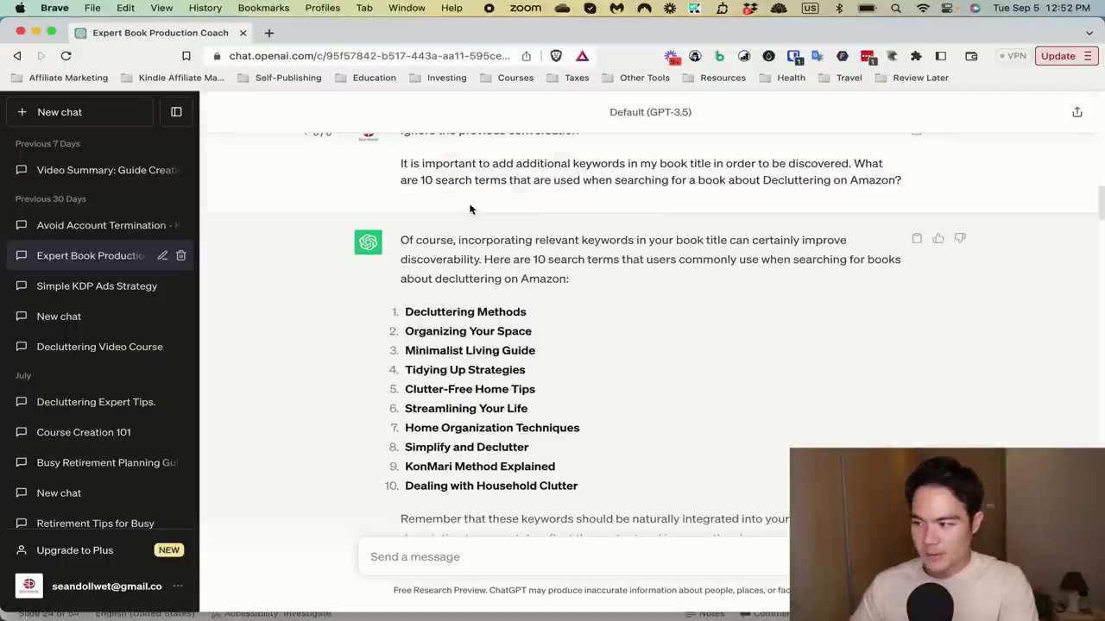
# Examine the ten suggested Amazon search terms for decluttering books and highlight "Organizing Your Space"
pyautogui.scroll(-3, 469, 209)
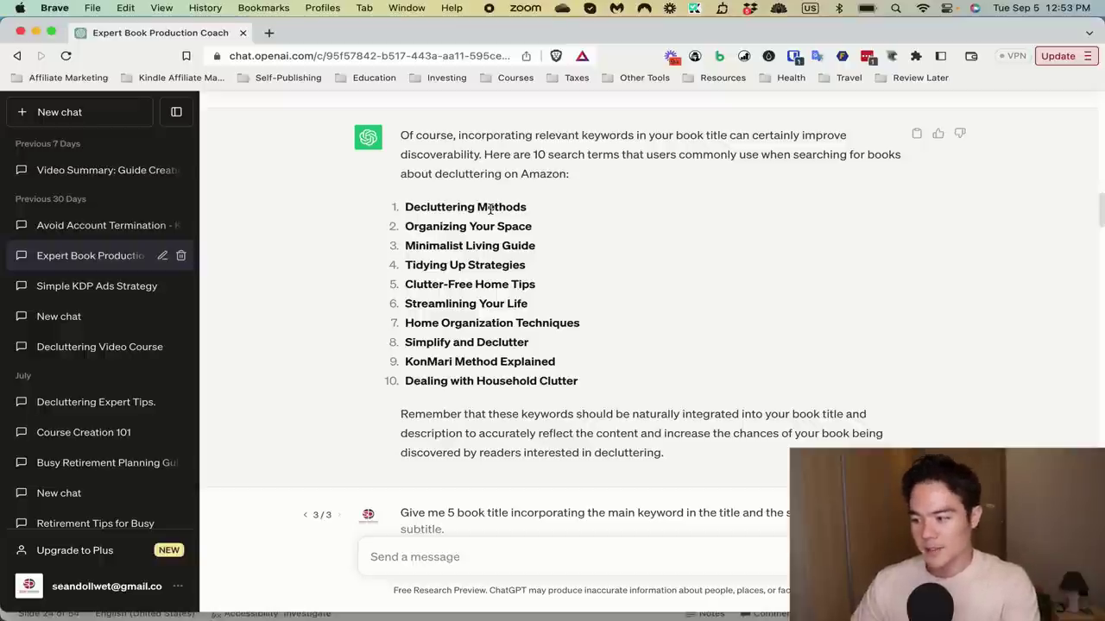
pyautogui.moveTo(402, 362); pyautogui.dragTo(492, 241)
pyautogui.click(499, 365)
pyautogui.click(492, 241)
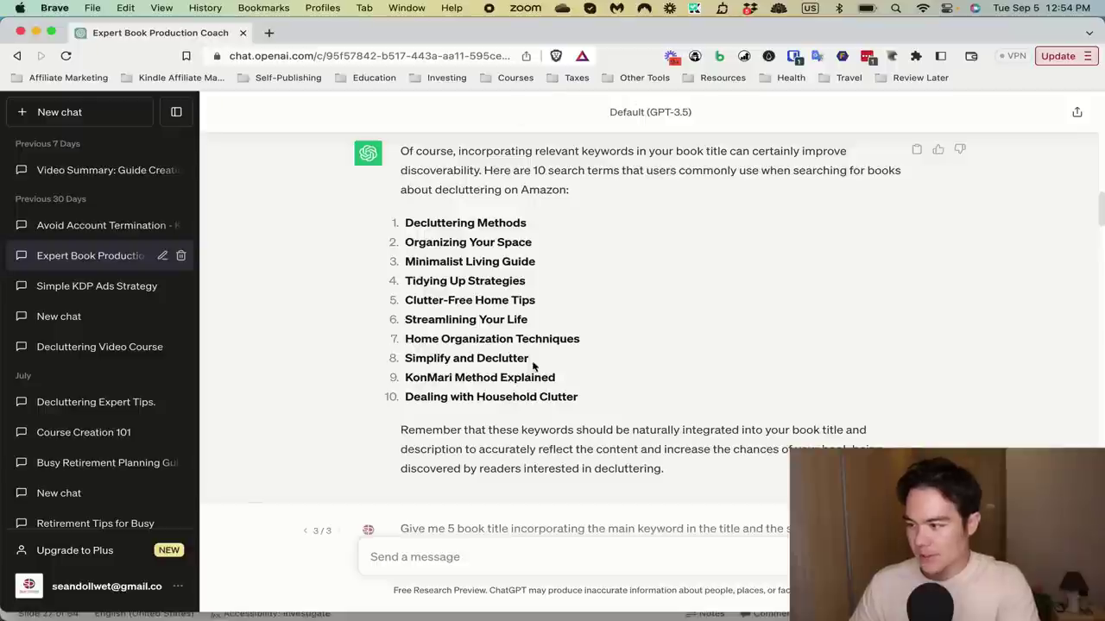
pyautogui.moveTo(405, 241); pyautogui.dragTo(536, 247)
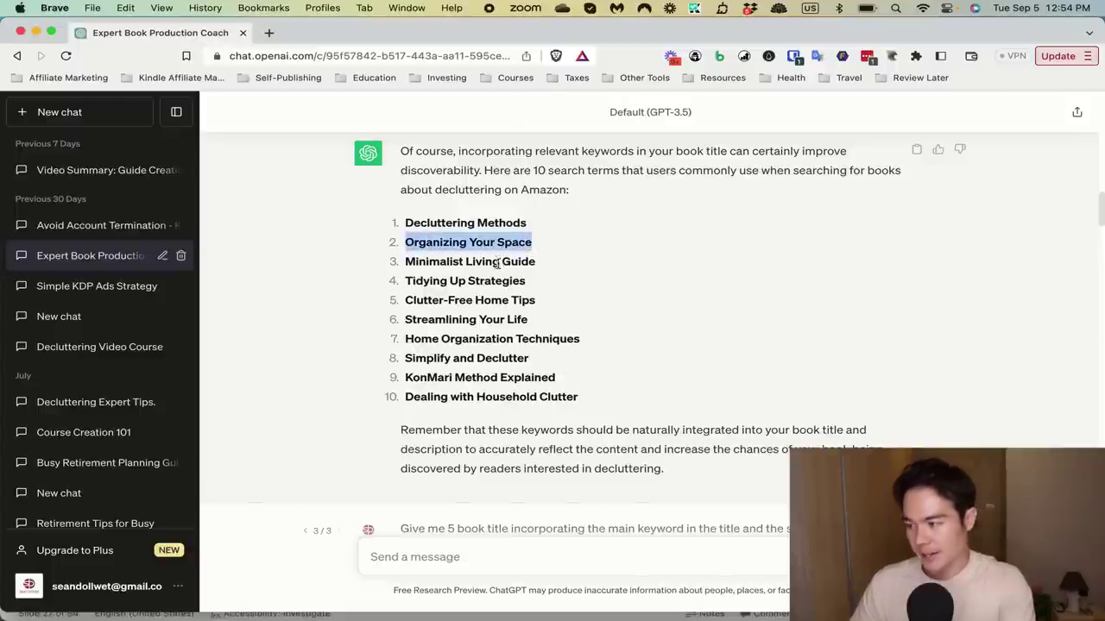
# Examine the book title prompt, highlighting its sub keywords "Organizing Your Space" and main keyword "Decluttering"
pyautogui.scroll(-5, 499, 263)
pyautogui.scroll(-1, 498, 268)
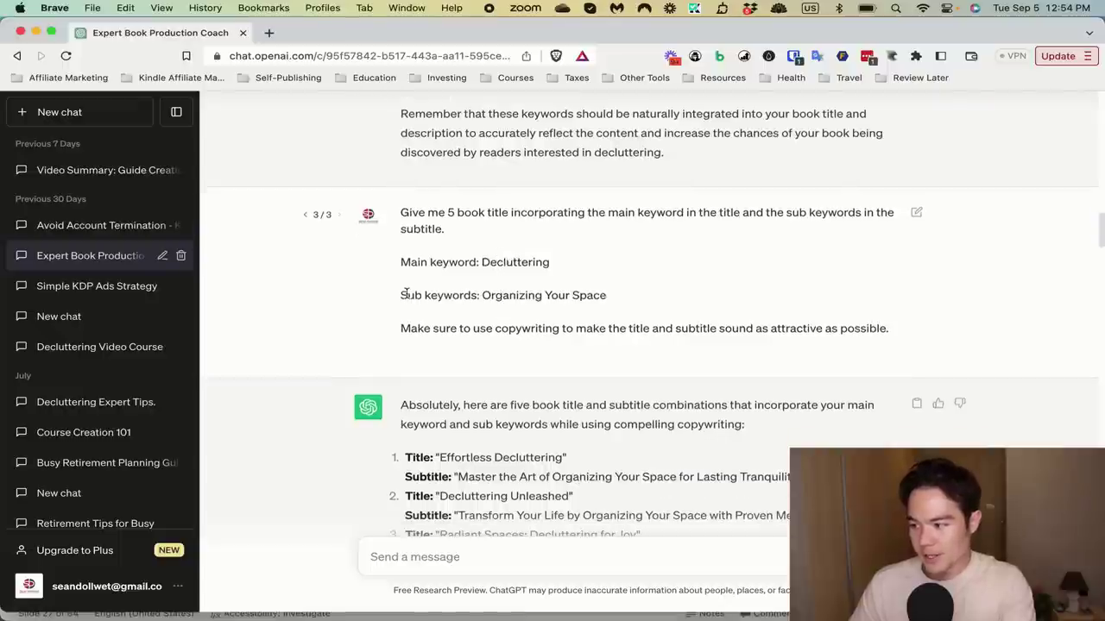
pyautogui.moveTo(606, 296); pyautogui.dragTo(498, 298)
pyautogui.click(501, 299)
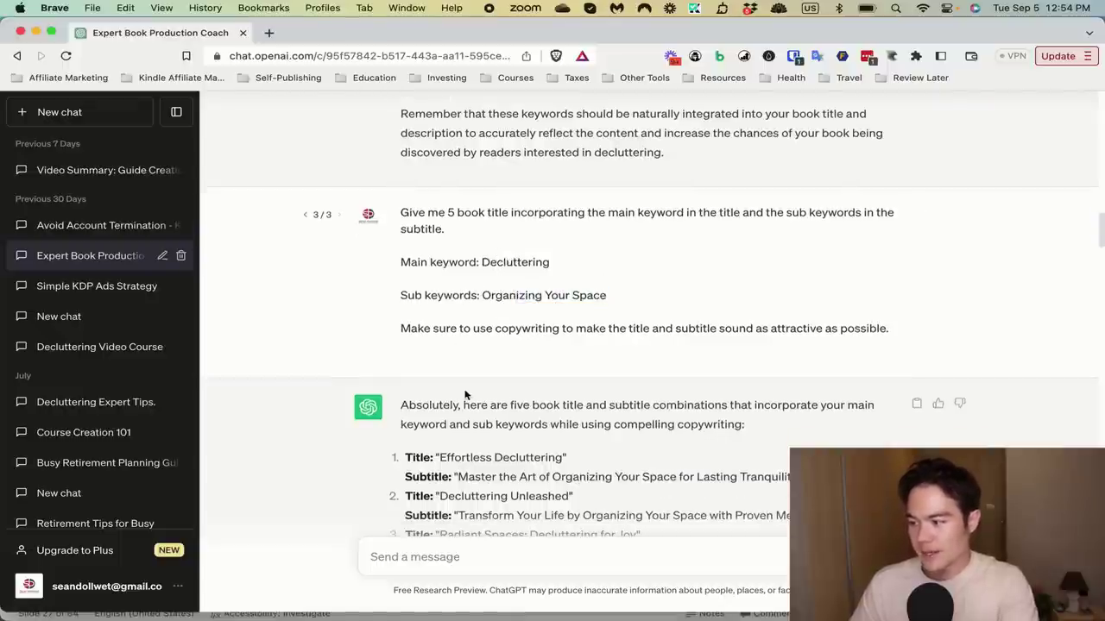
pyautogui.moveTo(549, 262); pyautogui.dragTo(480, 262)
pyautogui.click(477, 263)
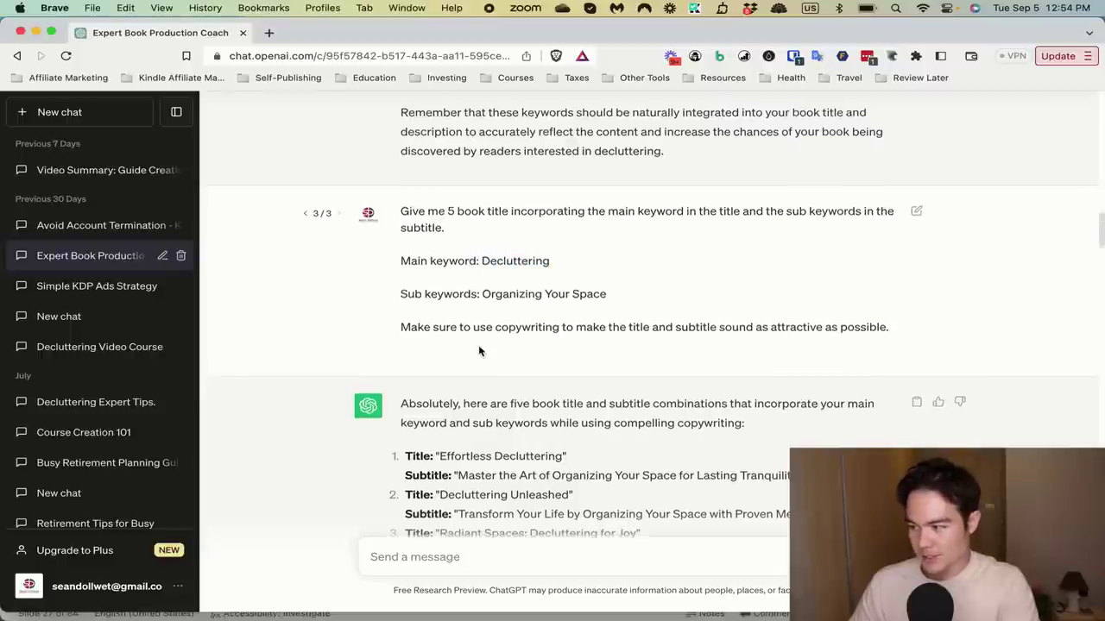
# Review the five generated title and subtitle combinations, highlighting "The Zen of Decluttering"
pyautogui.scroll(-3, 477, 346)
pyautogui.scroll(-2, 477, 346)
pyautogui.scroll(1, 478, 346)
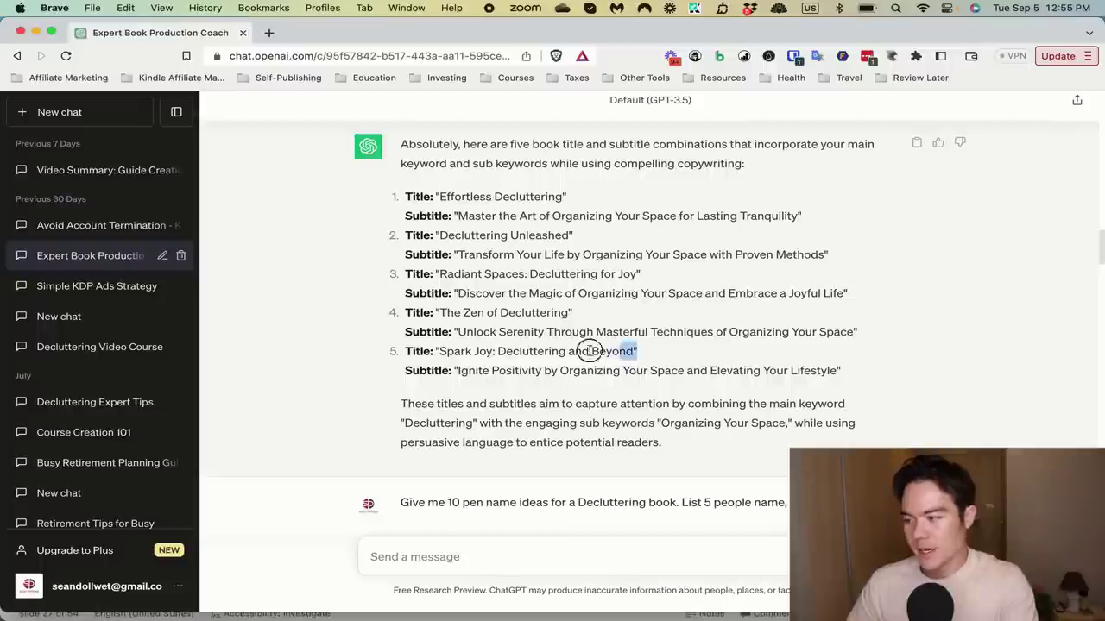
pyautogui.moveTo(587, 352); pyautogui.dragTo(441, 291)
pyautogui.click(441, 291)
pyautogui.moveTo(575, 313); pyautogui.dragTo(443, 312)
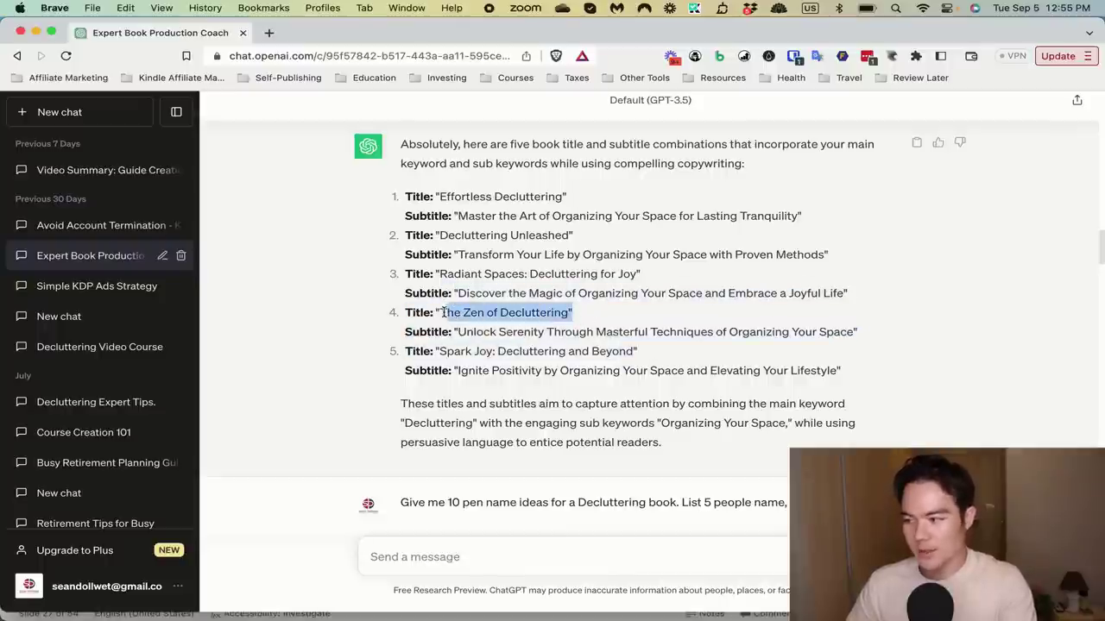
pyautogui.click(516, 297)
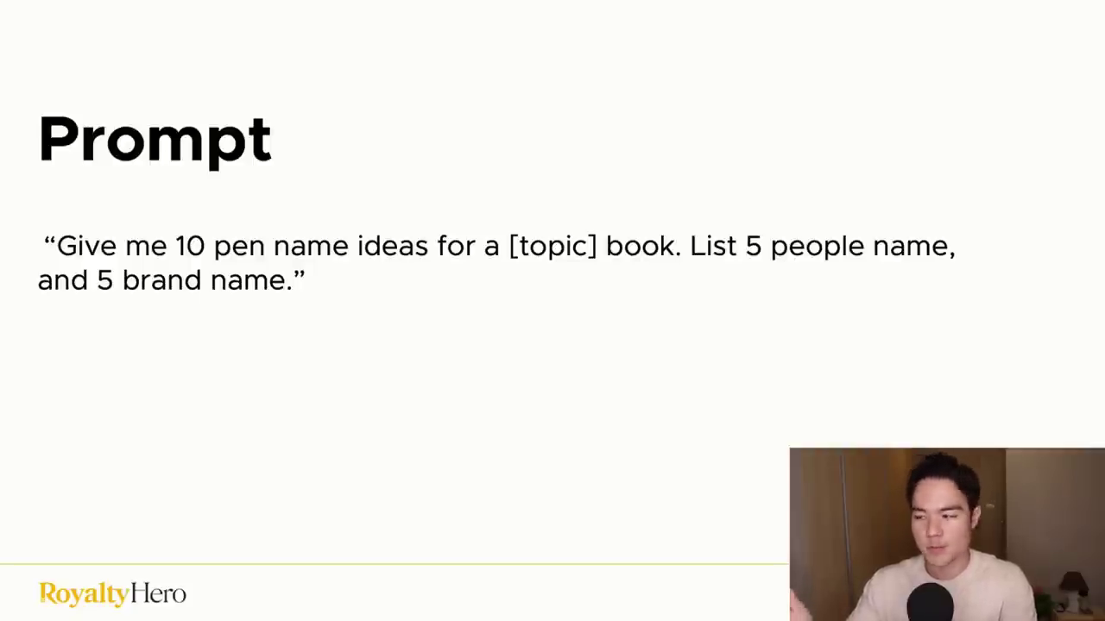
# Switch from the slides to the ChatGPT conversation and read the pen name prompt with its lists of people and brand names
pyautogui.press('super+Tab')
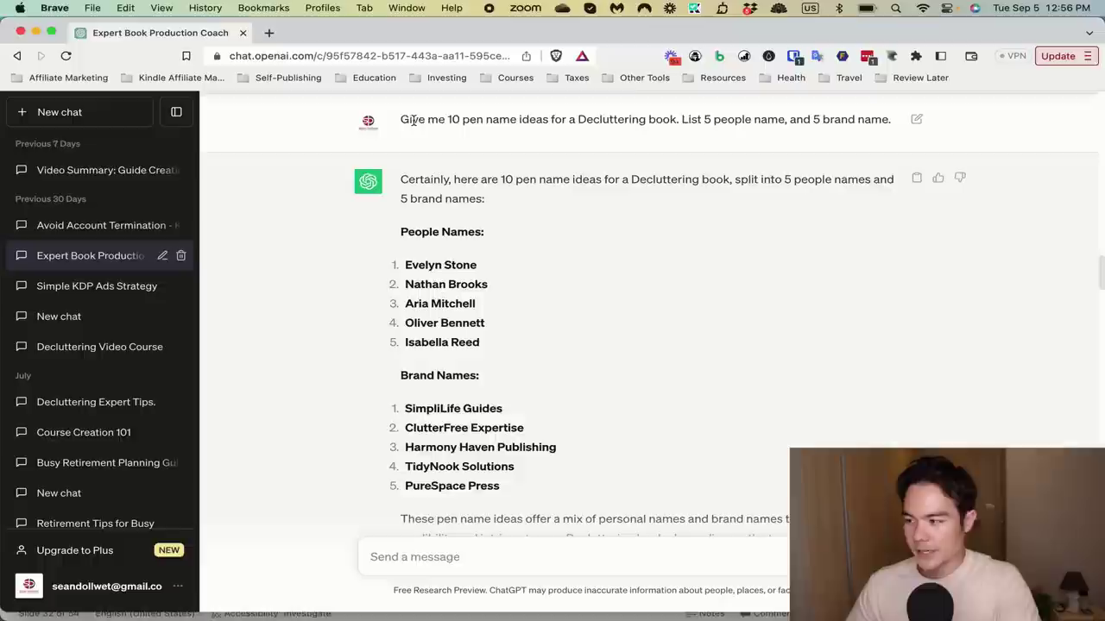
pyautogui.moveTo(401, 119); pyautogui.dragTo(732, 118)
pyautogui.click(457, 257)
pyautogui.scroll(-3, 456, 255)
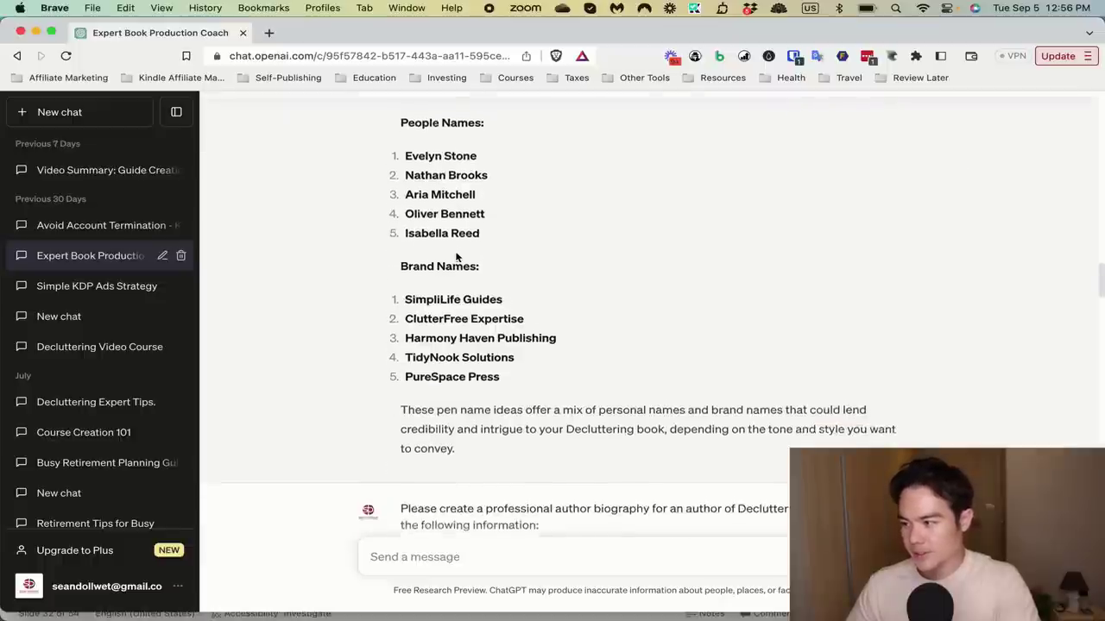
pyautogui.scroll(2, 449, 161)
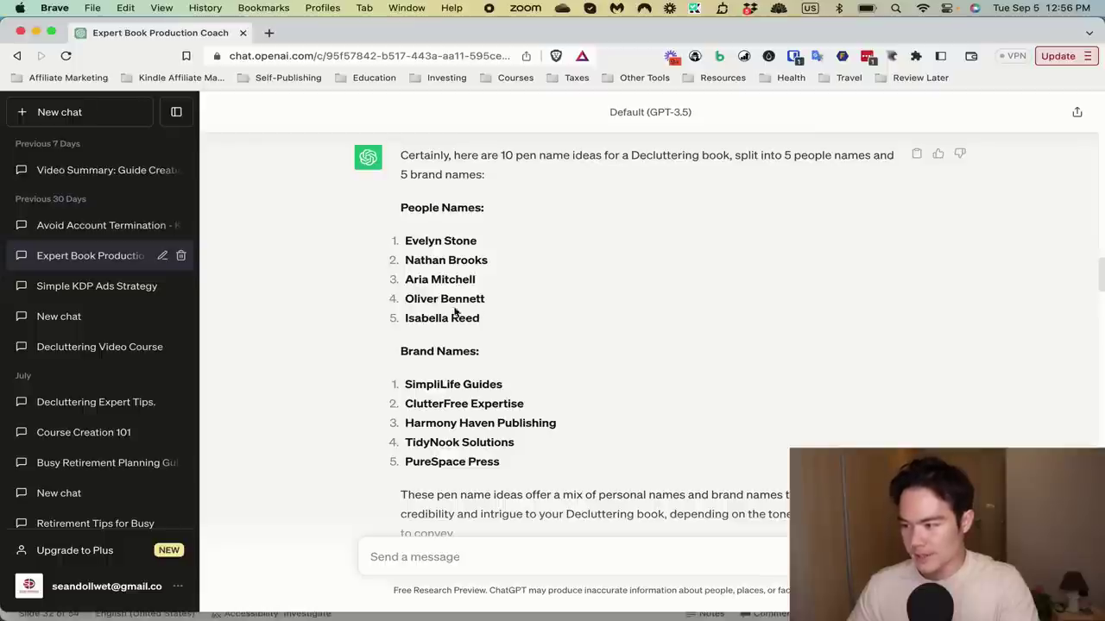
pyautogui.scroll(-1, 447, 409)
pyautogui.scroll(-3, 447, 409)
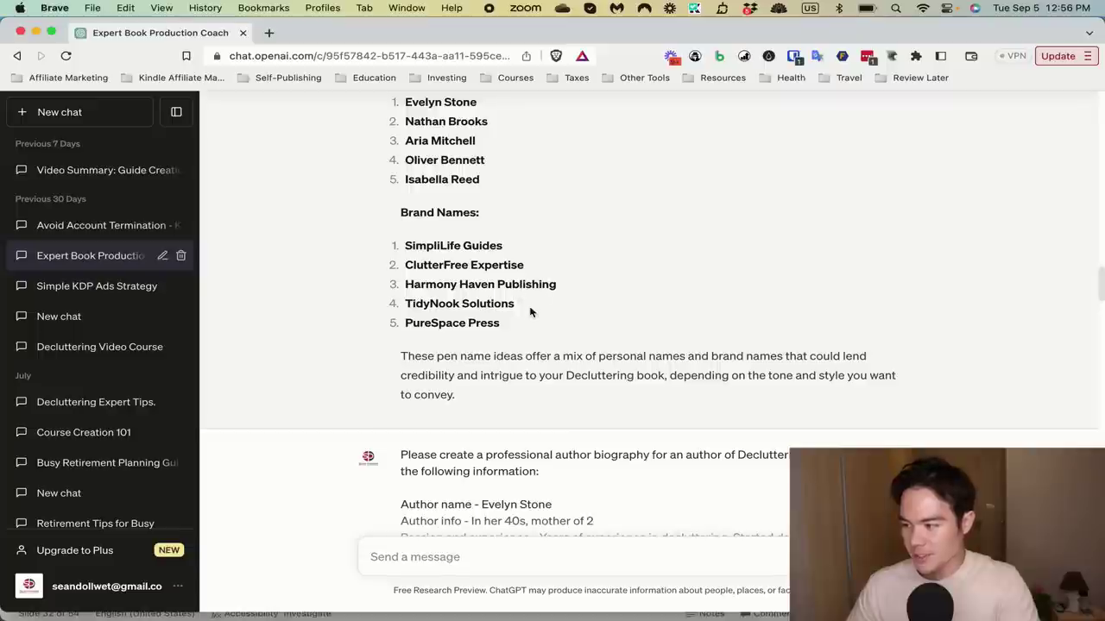
# Compare the suggested brand names such as PureSpace Press and TidyNook Solutions, and highlight the first suggested person's name
pyautogui.moveTo(532, 313); pyautogui.dragTo(388, 312)
pyautogui.click(477, 321)
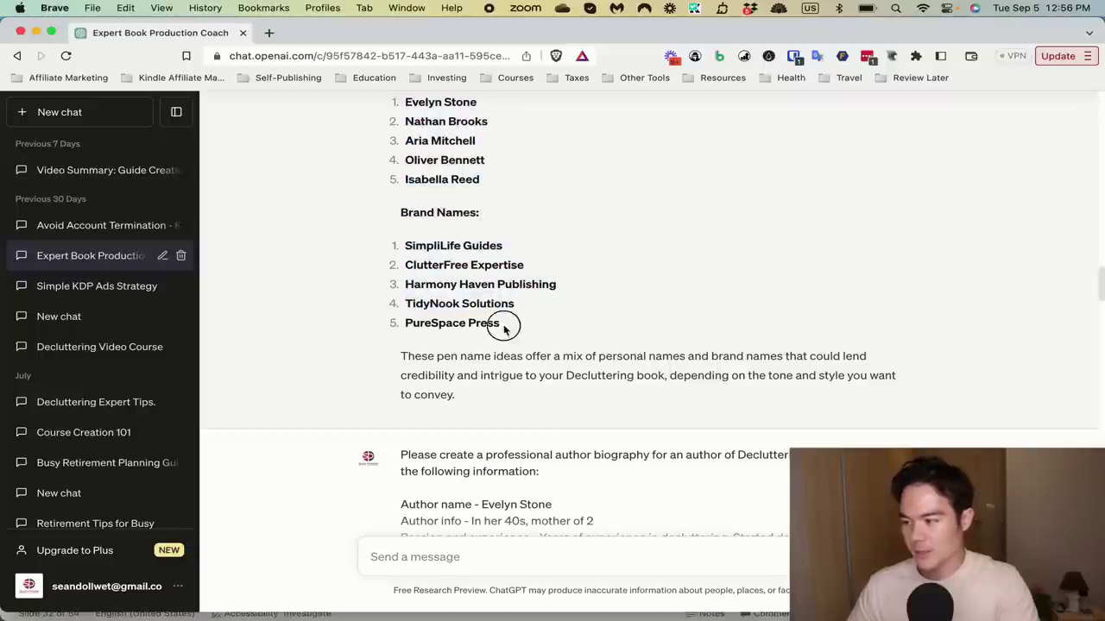
pyautogui.moveTo(506, 323); pyautogui.dragTo(401, 323)
pyautogui.click(470, 269)
pyautogui.moveTo(521, 311); pyautogui.dragTo(429, 303)
pyautogui.click(445, 247)
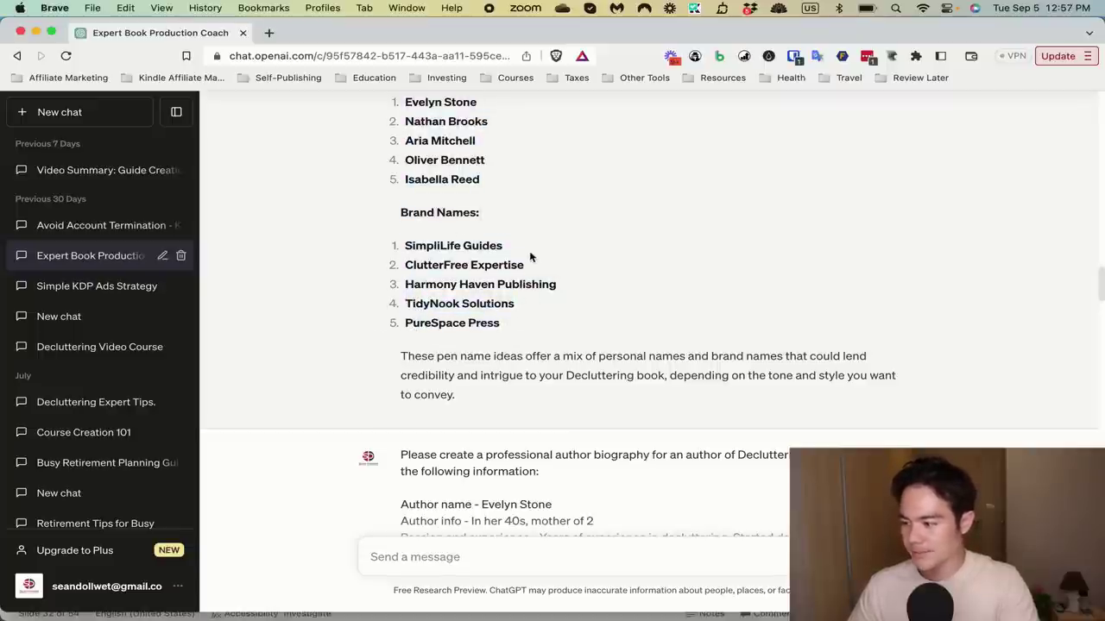
pyautogui.scroll(2, 530, 257)
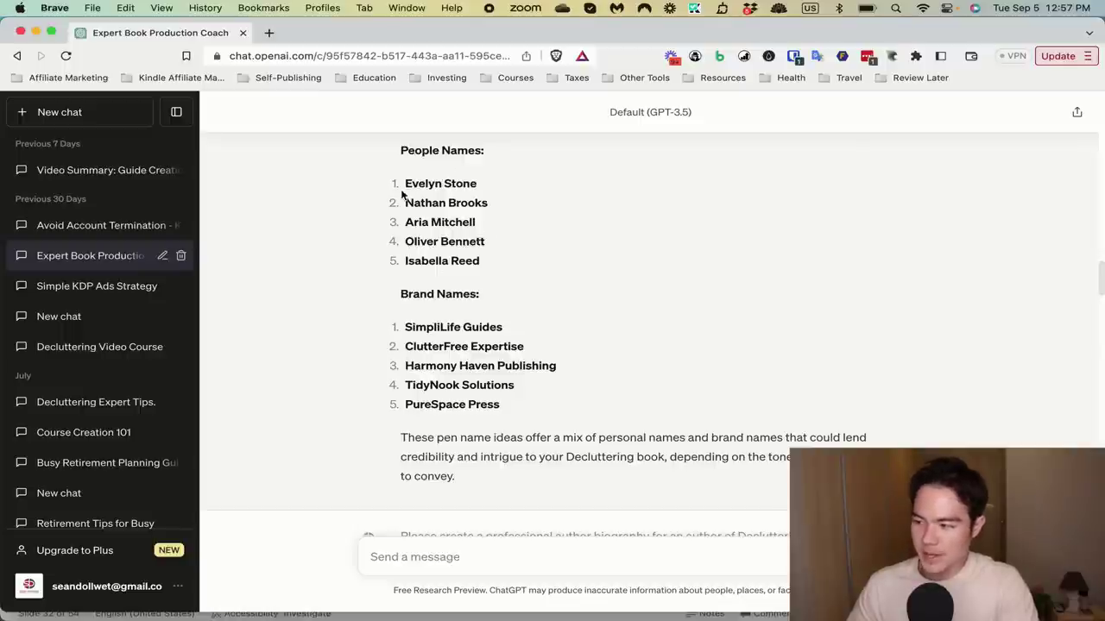
pyautogui.moveTo(405, 184); pyautogui.dragTo(470, 182)
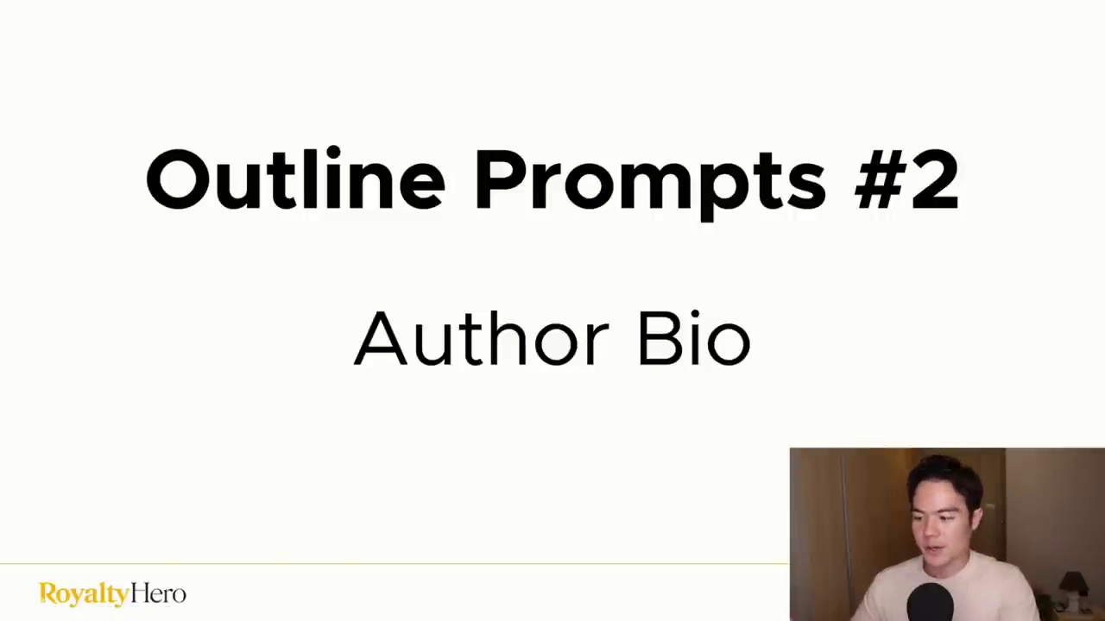
# Examine the author biography prompt for decluttering books, highlighting the author's name and the passion and experience details
pyautogui.press('Right')
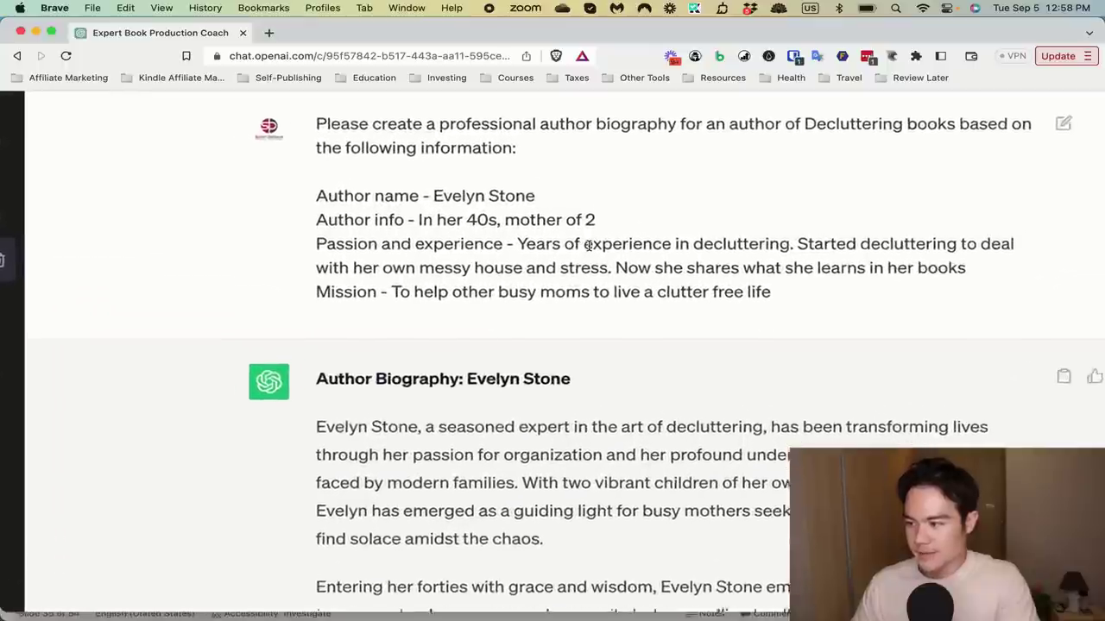
pyautogui.scroll(1, 466, 233)
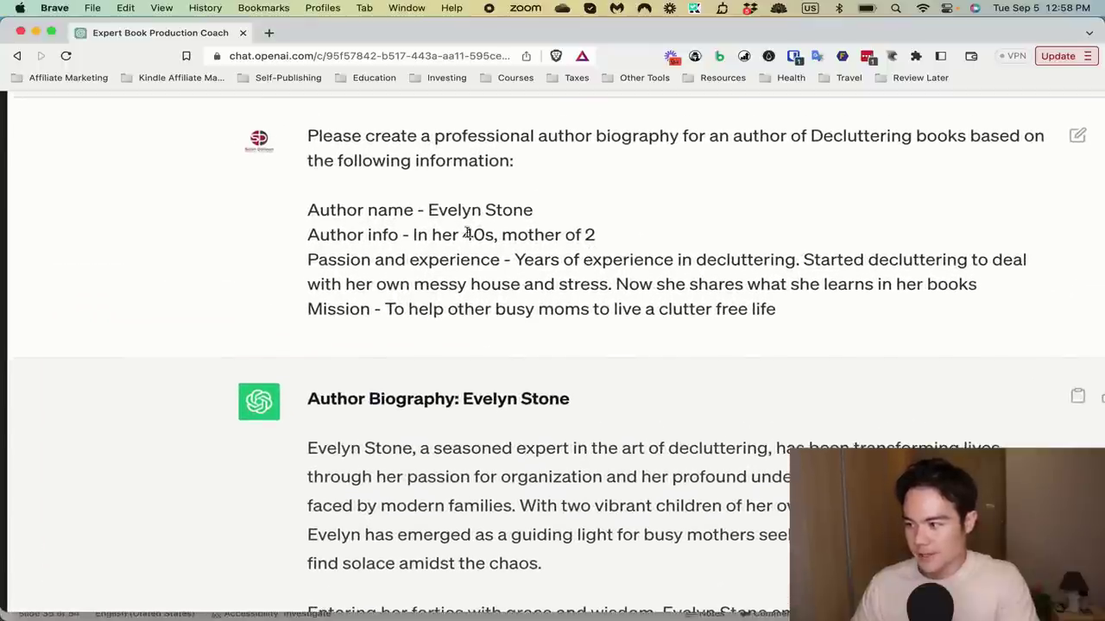
pyautogui.hscroll(2, 411, 213)
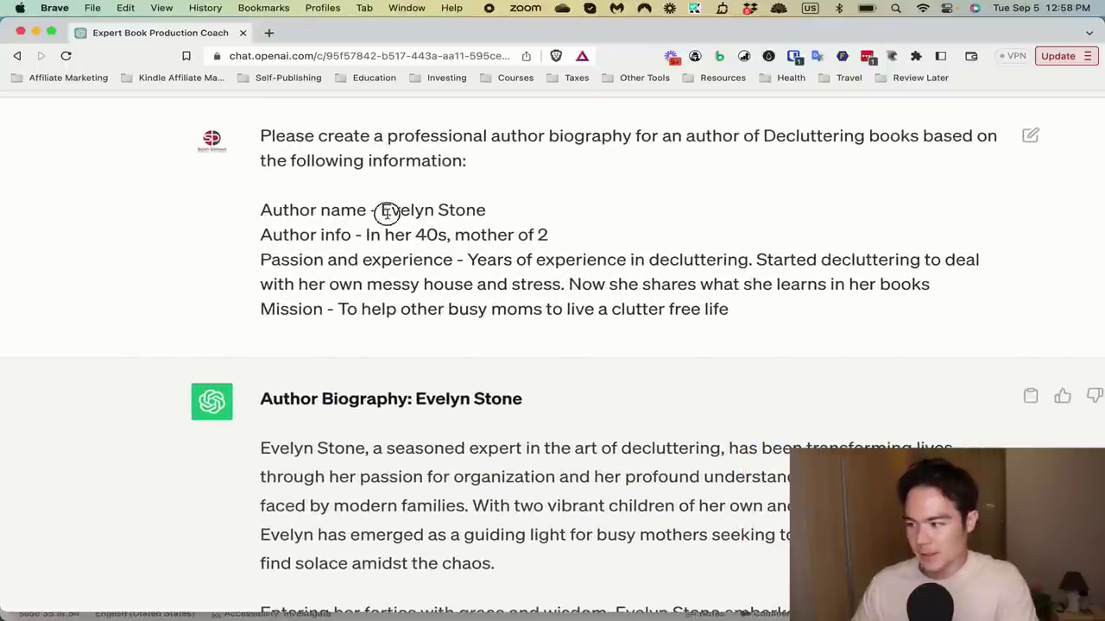
pyautogui.moveTo(390, 211); pyautogui.dragTo(503, 219)
pyautogui.click(360, 234)
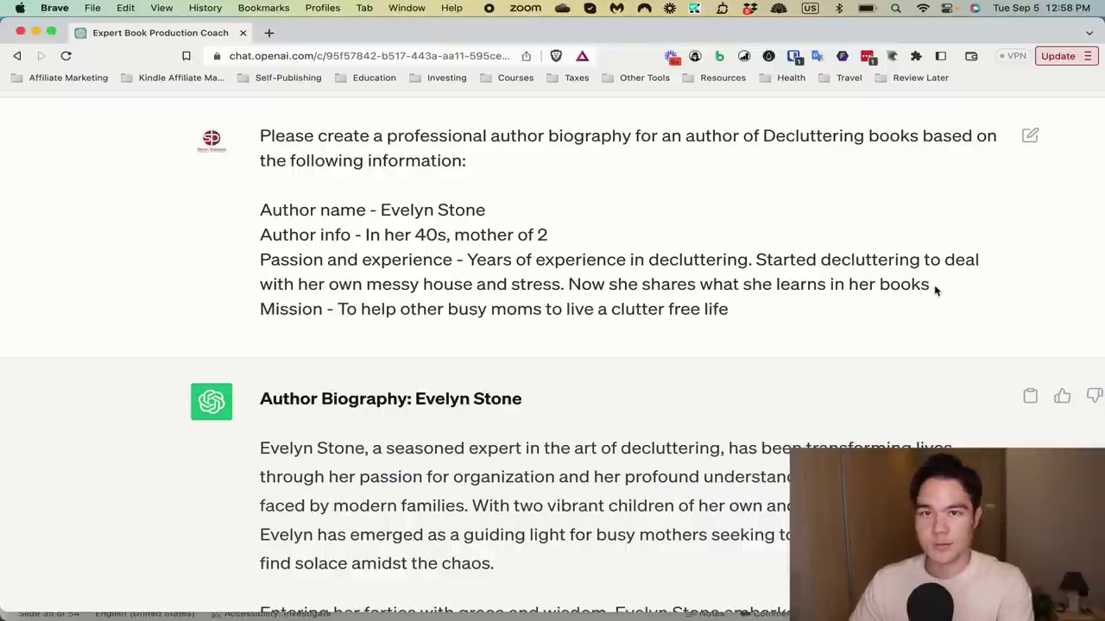
pyautogui.moveTo(932, 287); pyautogui.dragTo(471, 262)
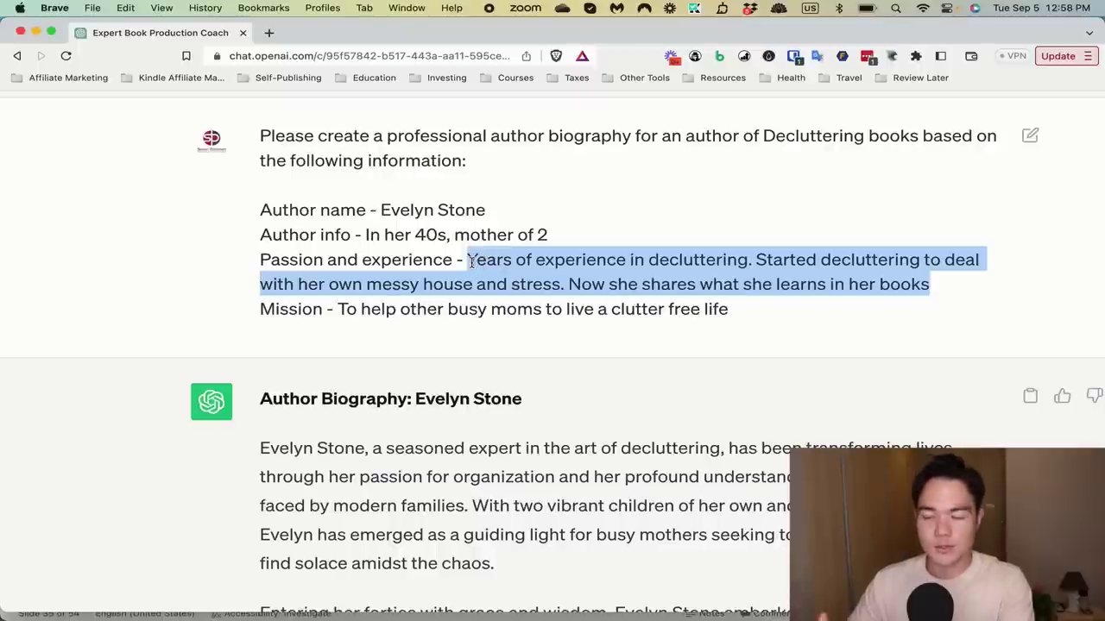
# Clear the text highlight and read through the generated author biography at a smaller page zoom
pyautogui.click(469, 261)
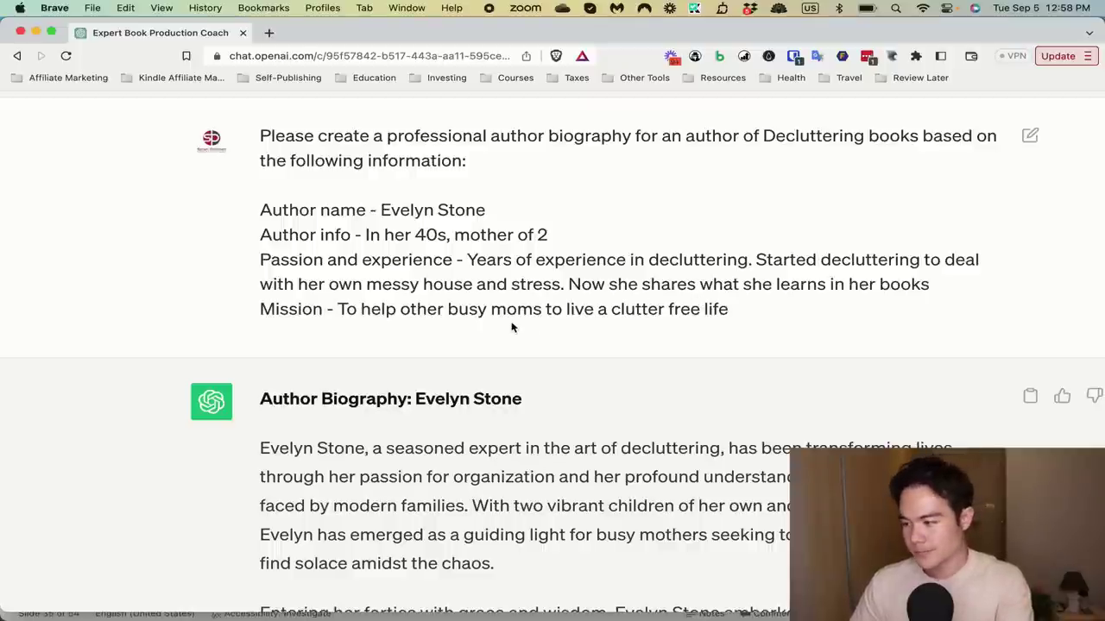
pyautogui.press('super+minus')
pyautogui.scroll(-3, 511, 326)
pyautogui.scroll(-3, 511, 326)
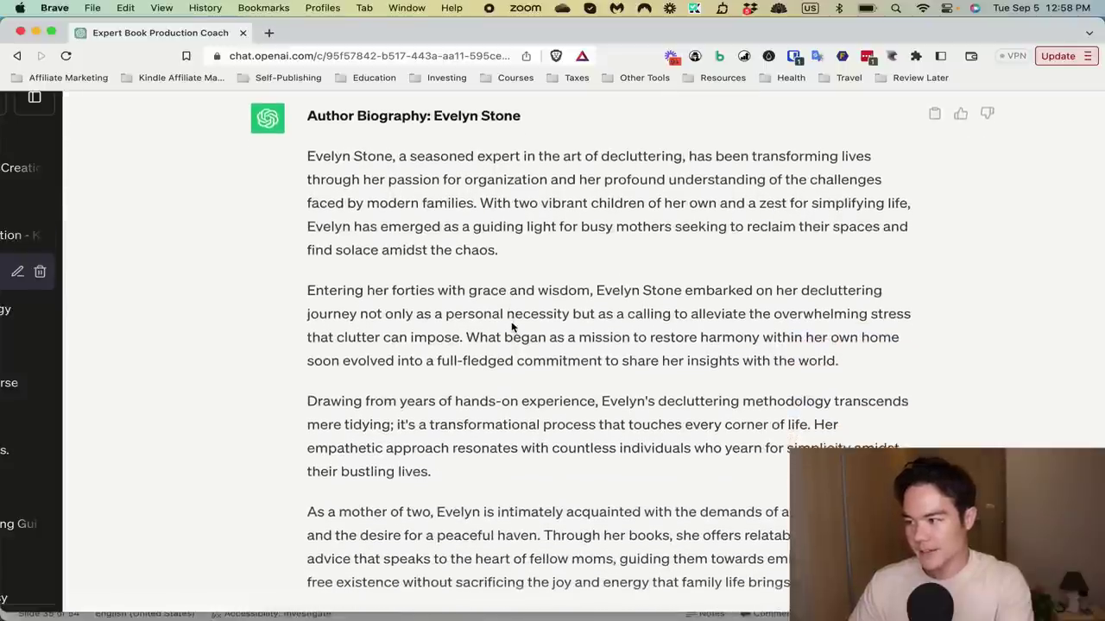
pyautogui.scroll(1, 511, 321)
pyautogui.scroll(-1, 511, 321)
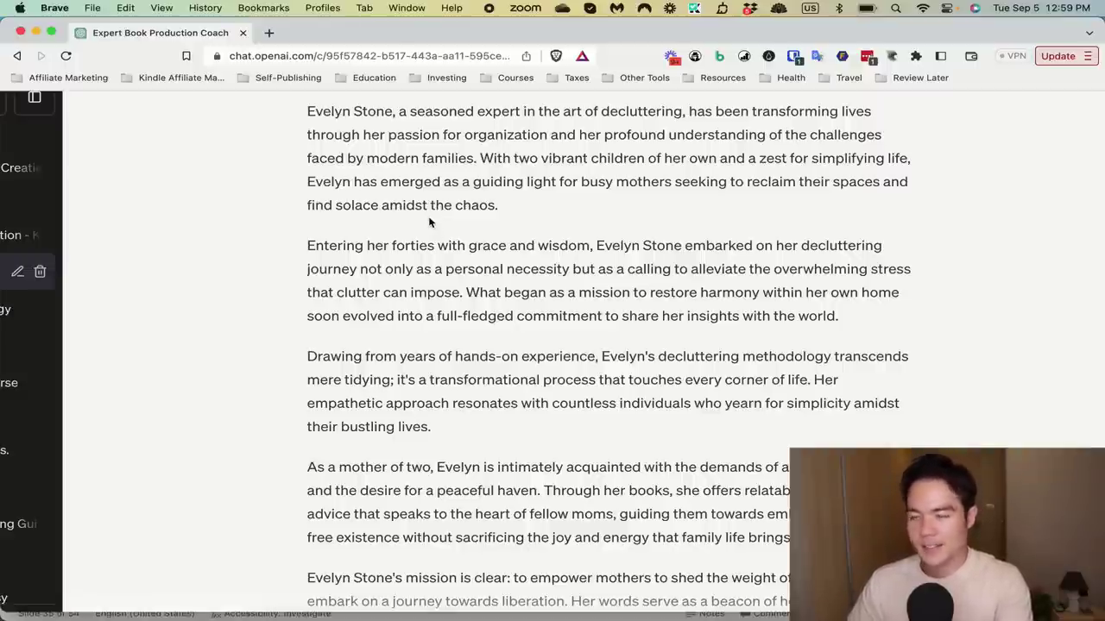
pyautogui.scroll(-5, 471, 284)
pyautogui.scroll(2, 473, 284)
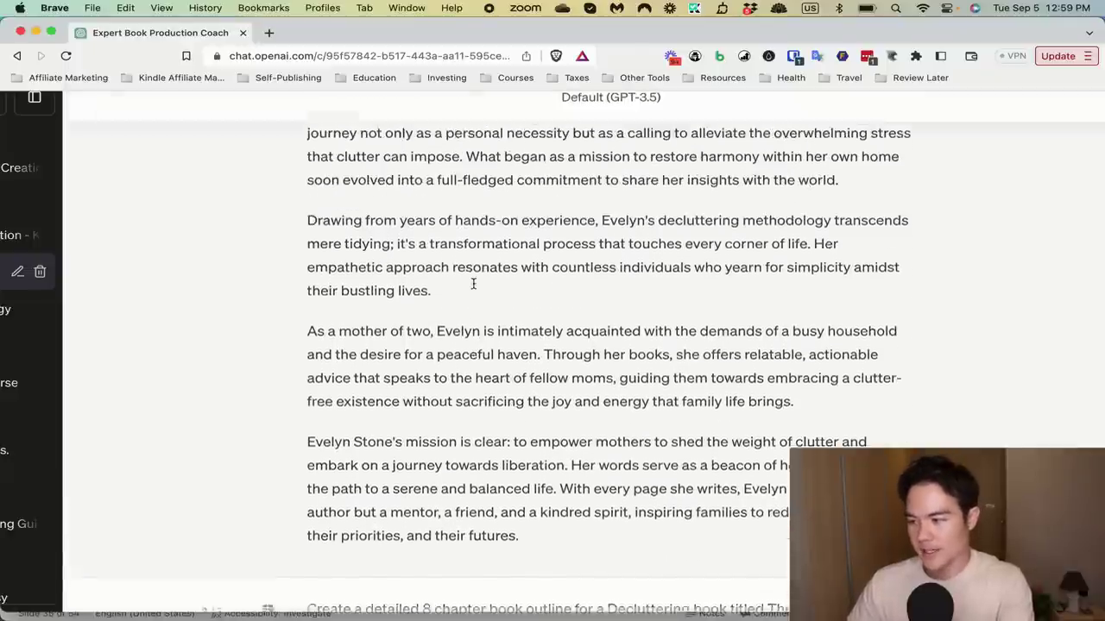
pyautogui.scroll(4, 473, 284)
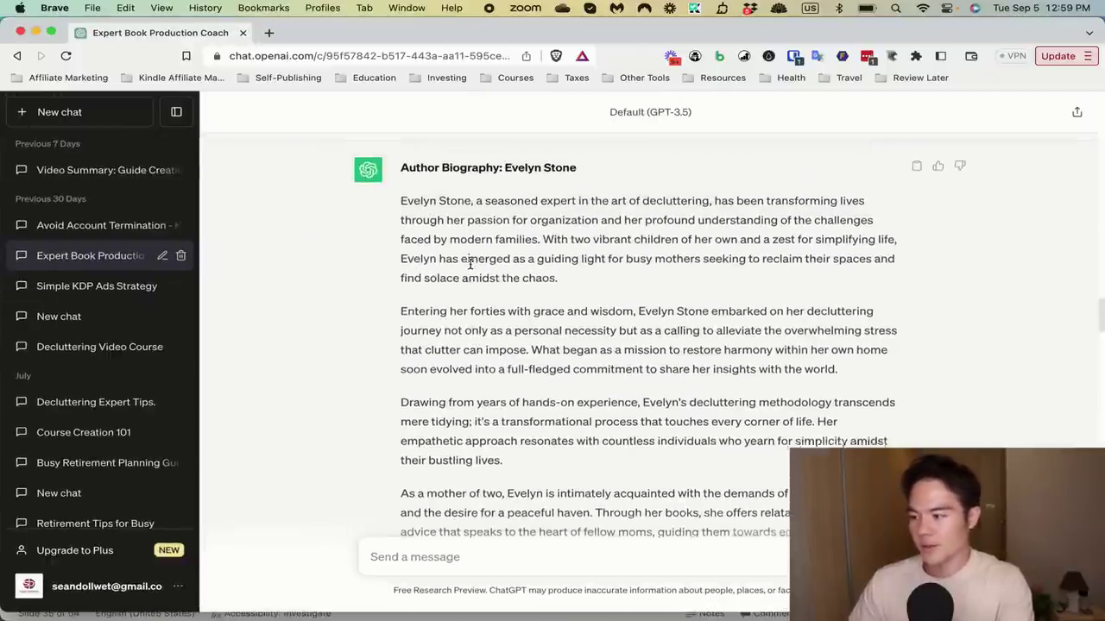
pyautogui.scroll(-2, 470, 264)
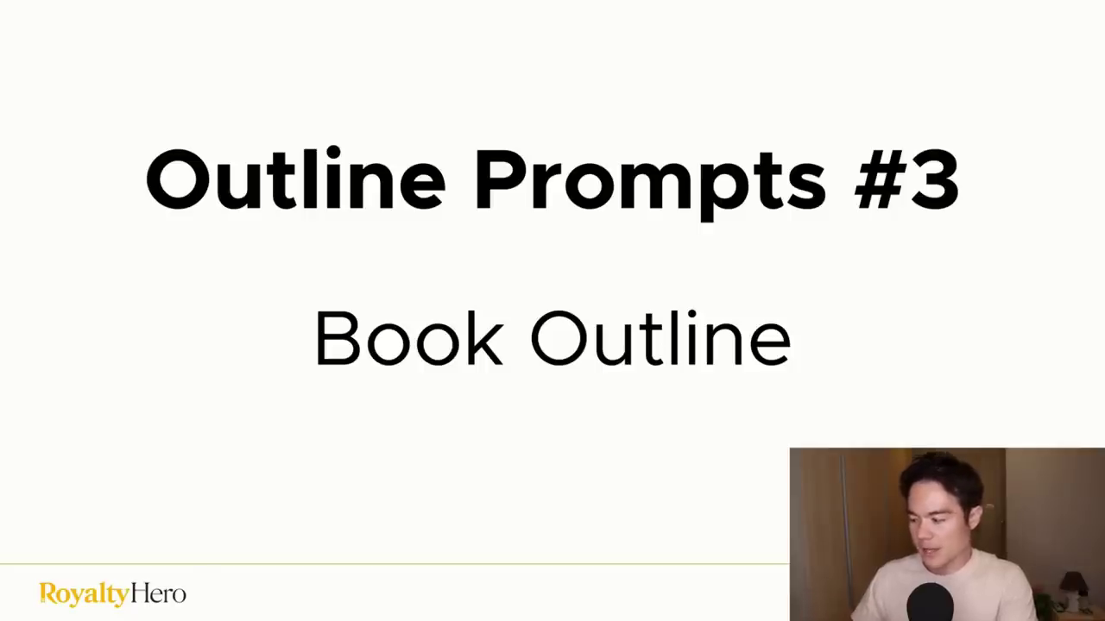
# Move from the Book Outline slide to the ChatGPT 8 chapter outline prompt, highlighting the Decluttering topic and the full requirements list
pyautogui.press('Right')
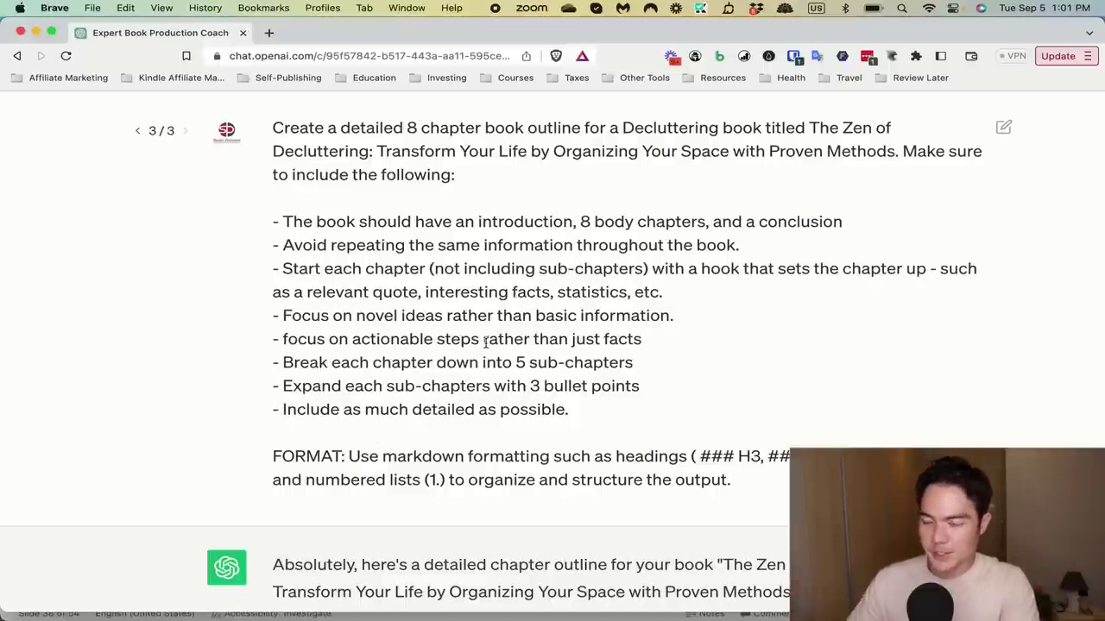
pyautogui.scroll(1, 524, 250)
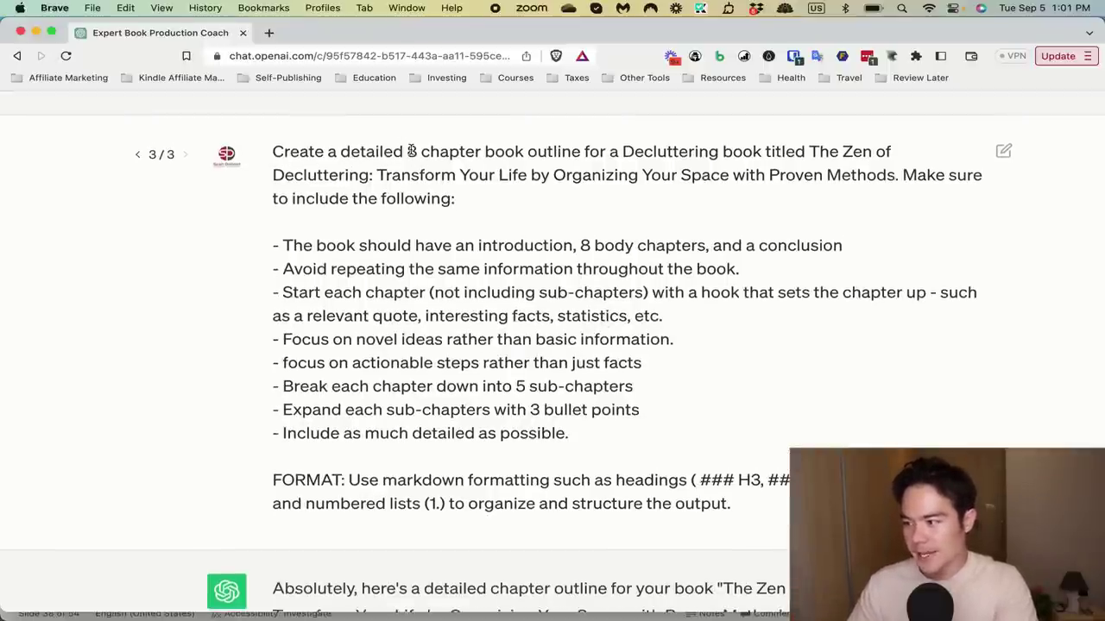
pyautogui.moveTo(624, 151); pyautogui.dragTo(805, 152)
pyautogui.click(851, 152)
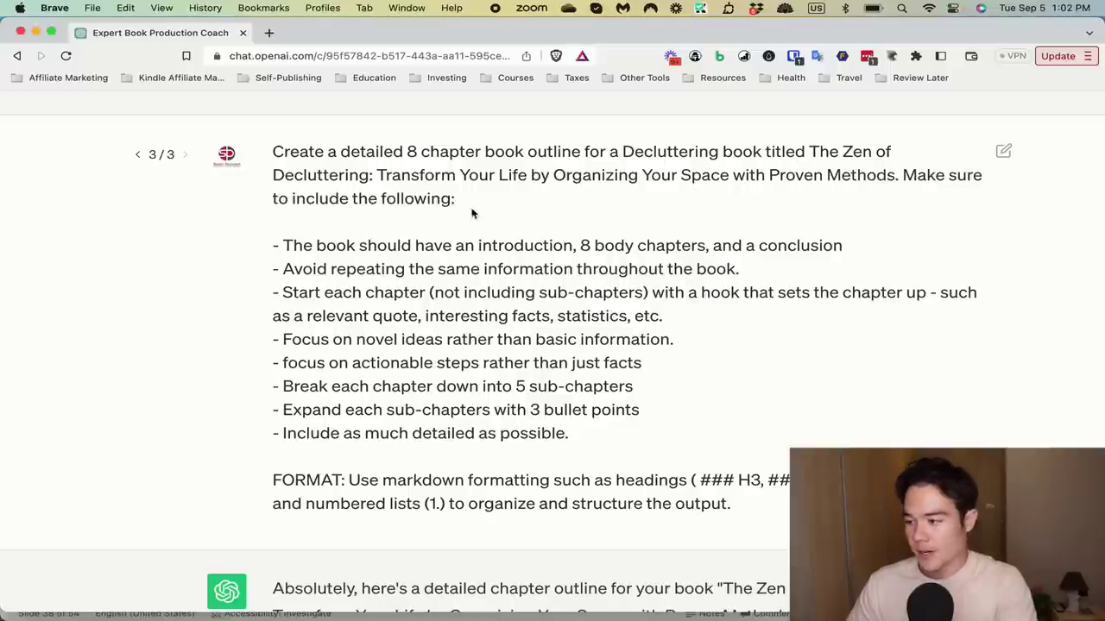
pyautogui.moveTo(282, 248); pyautogui.dragTo(599, 429)
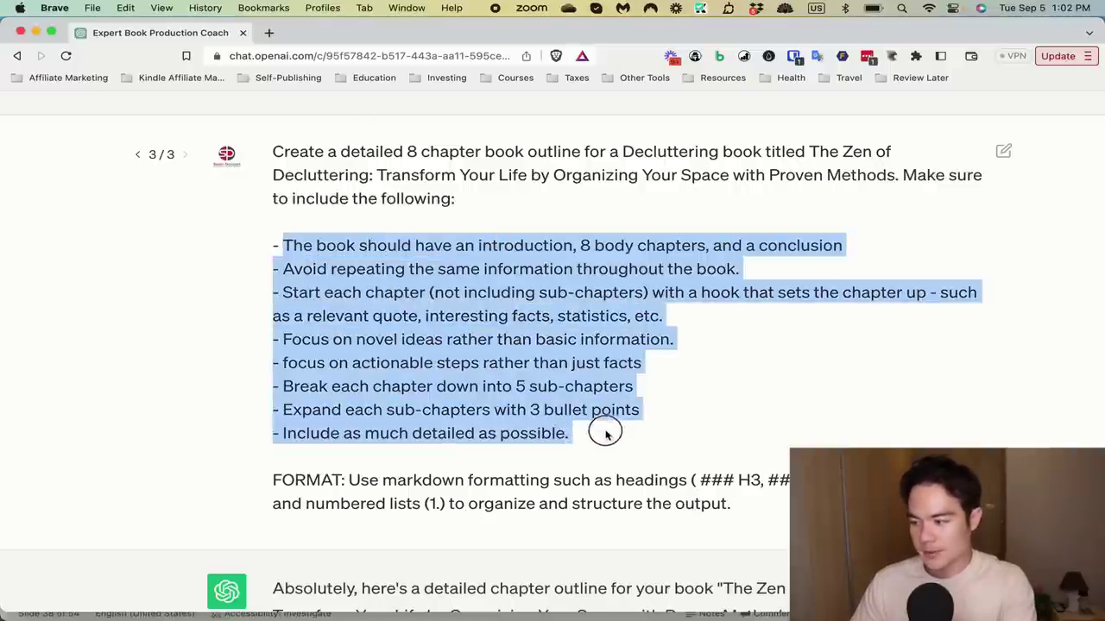
pyautogui.click(604, 436)
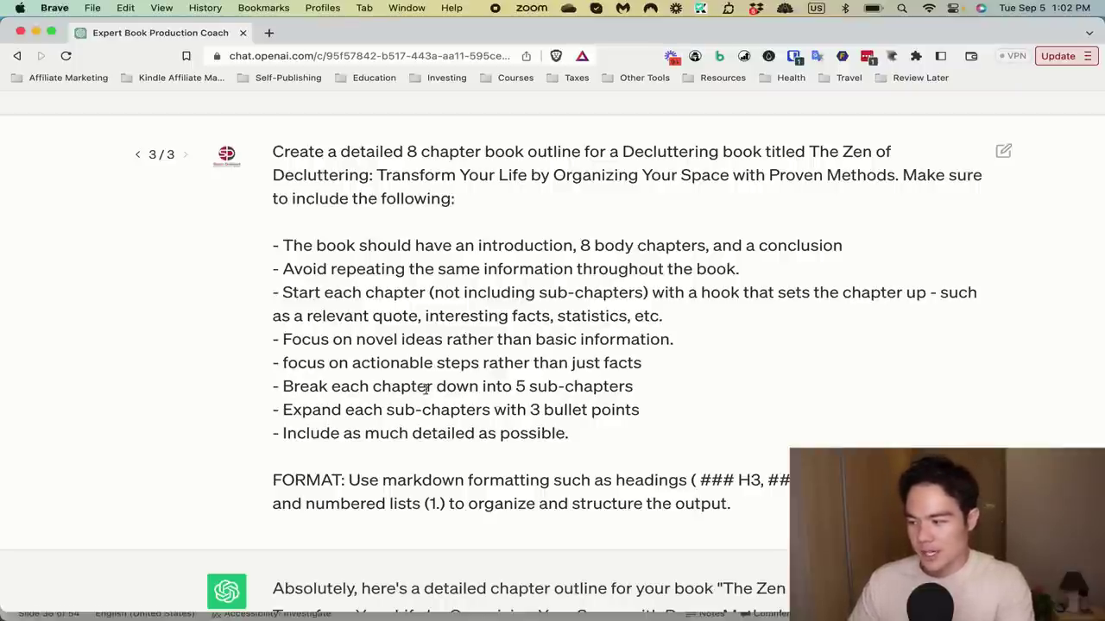
# Highlight the prompt's sub-chapter and bullet point requirements, as well as the FORMAT instructions on markdown headings and lists
pyautogui.click(287, 386)
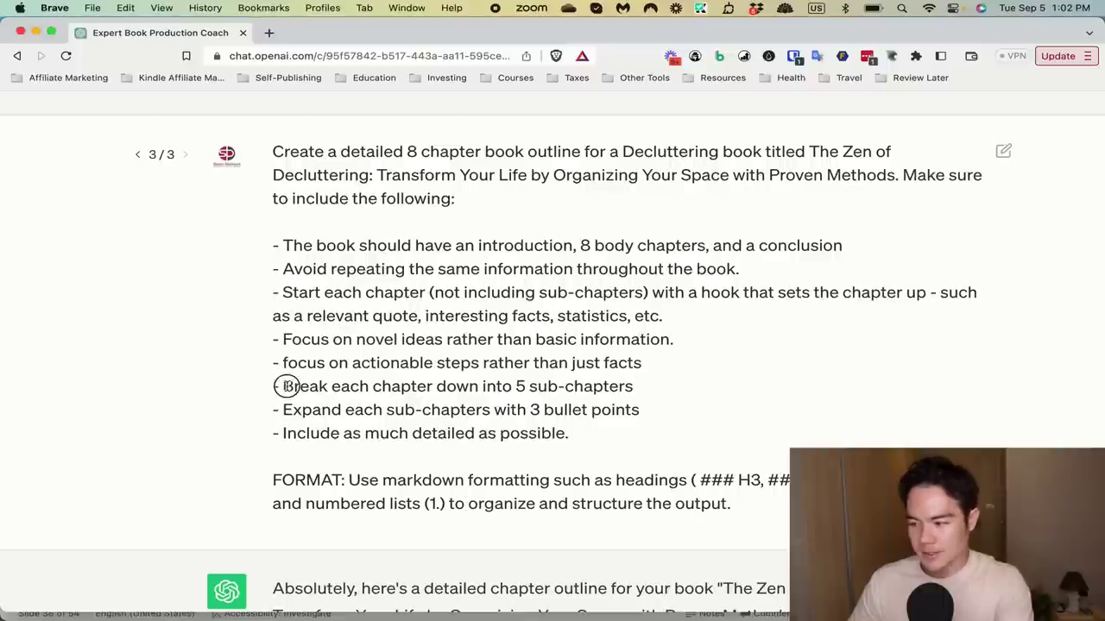
pyautogui.moveTo(287, 386); pyautogui.dragTo(648, 406)
pyautogui.click(291, 400)
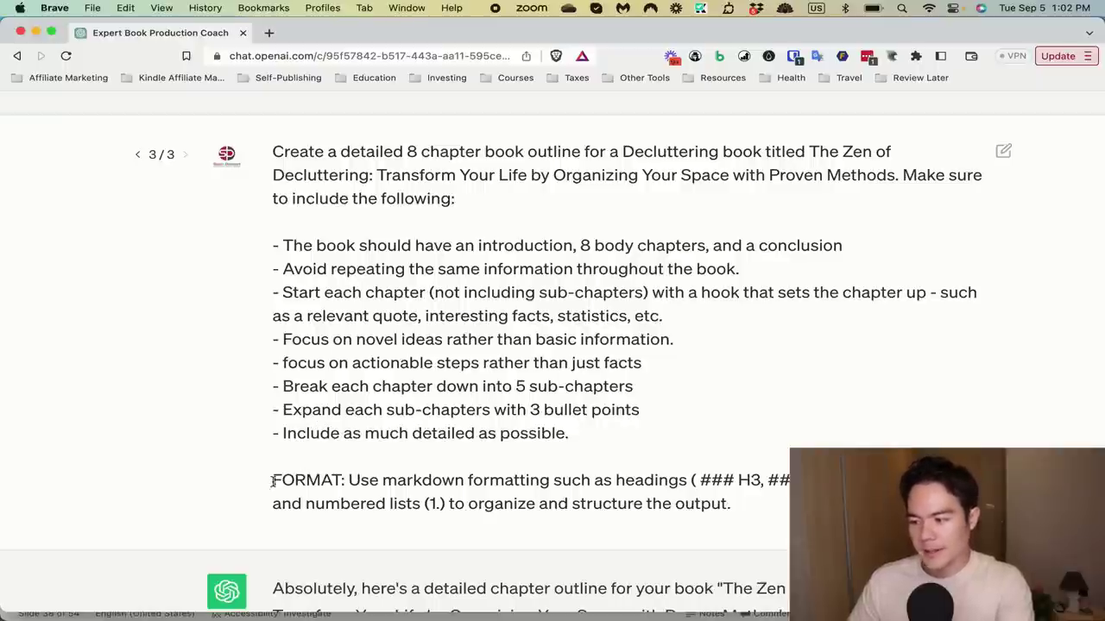
pyautogui.moveTo(273, 480); pyautogui.dragTo(777, 510)
pyautogui.click(686, 506)
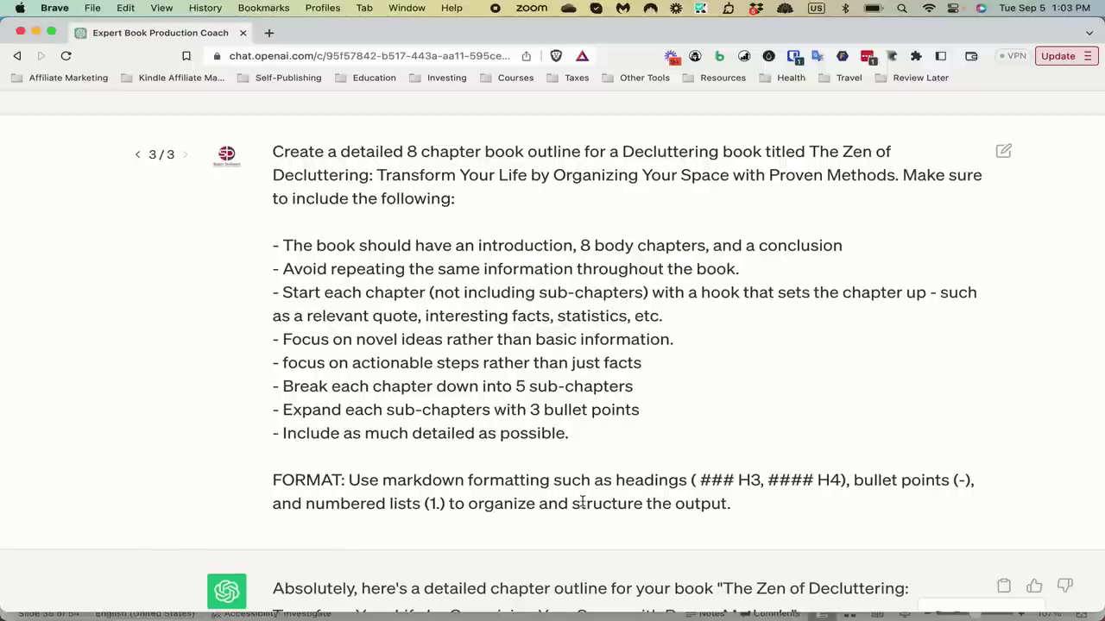
# Review the Introduction of the generated outline, highlighting its hook and the description of "The Power of Decluttering"
pyautogui.scroll(-8, 582, 501)
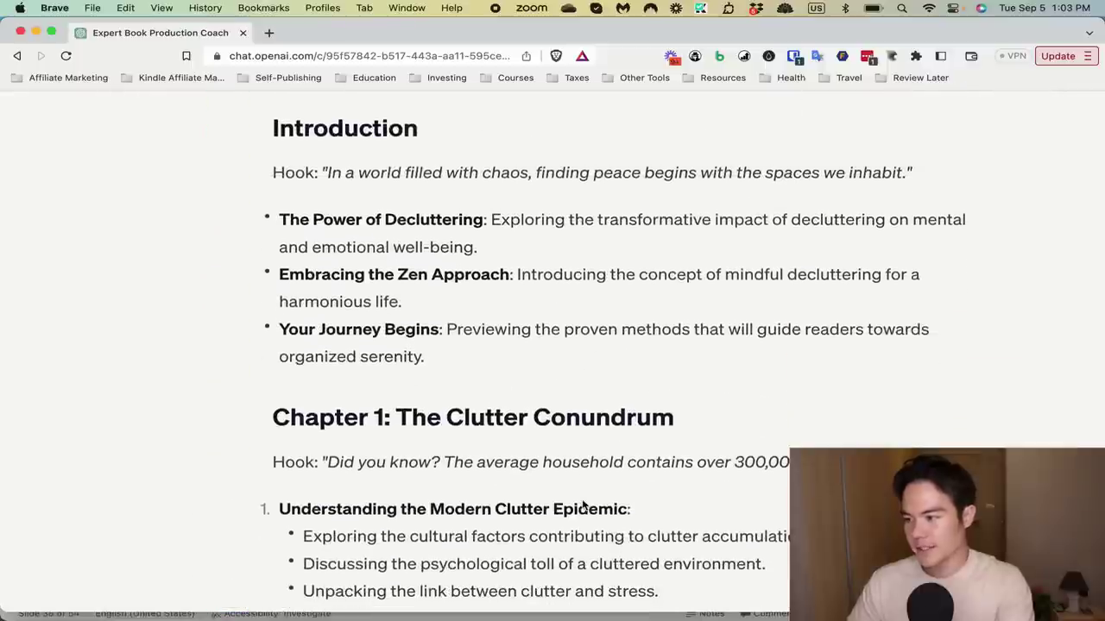
pyautogui.press('super+minus')
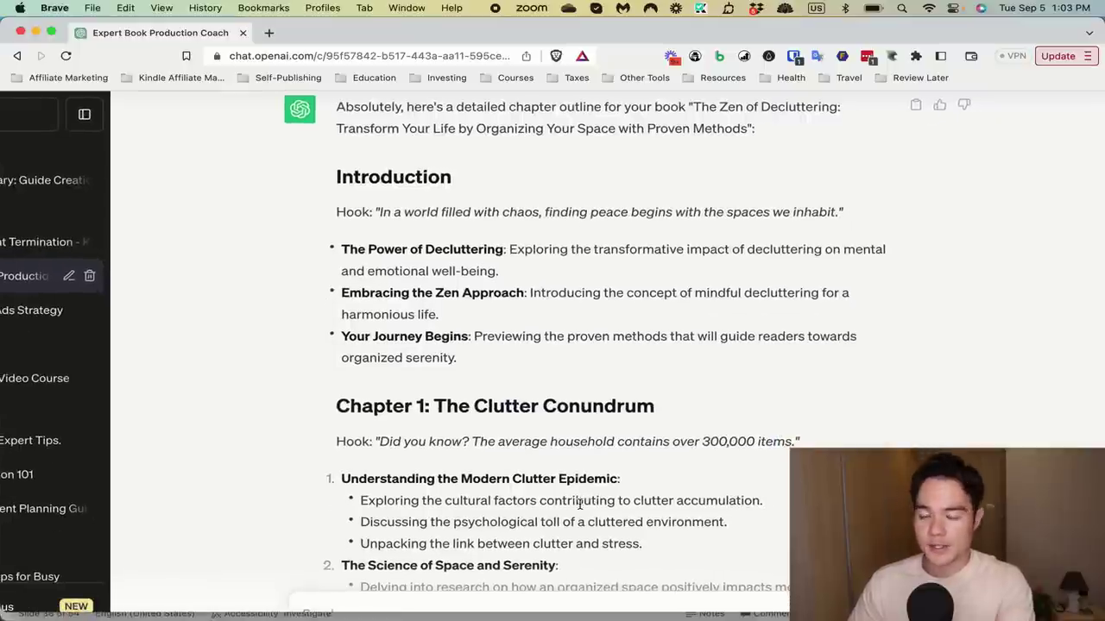
pyautogui.scroll(-2, 579, 505)
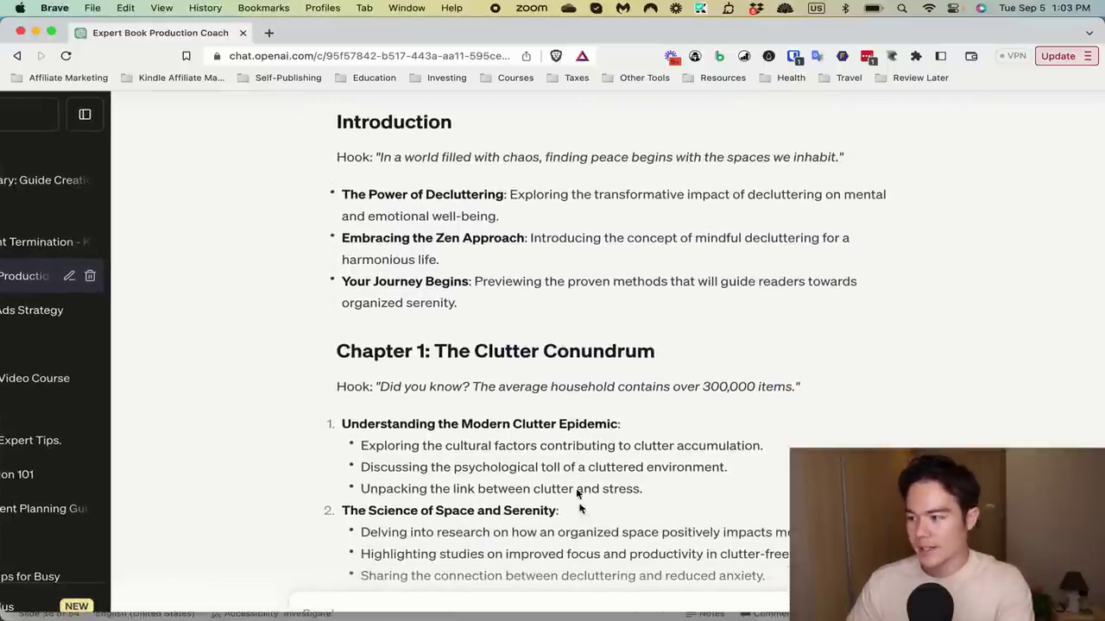
pyautogui.moveTo(354, 154); pyautogui.dragTo(869, 164)
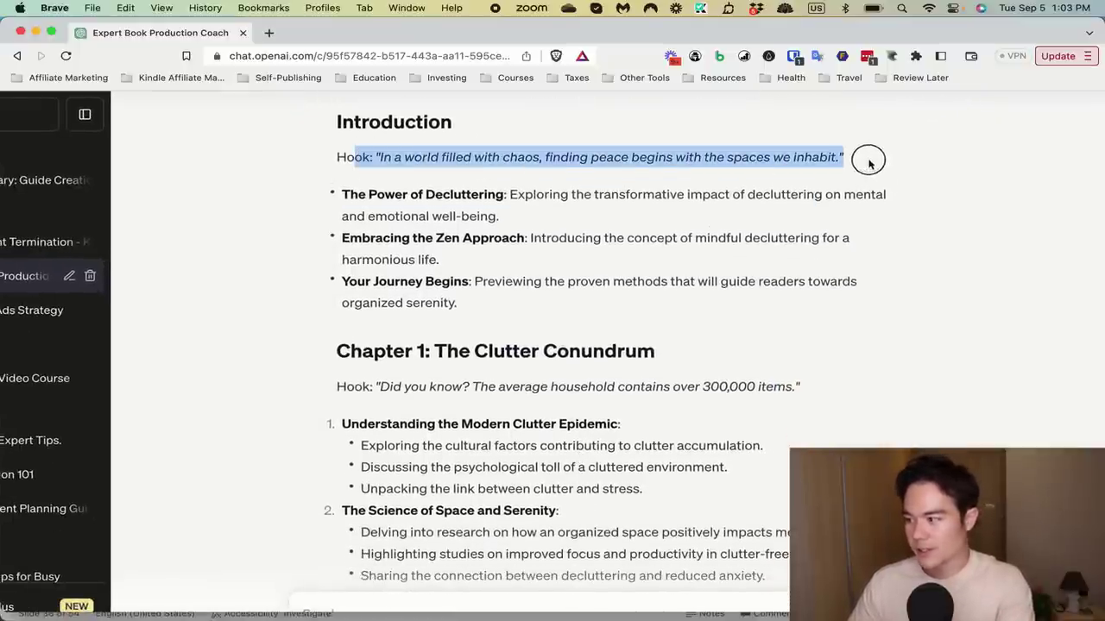
pyautogui.click(549, 194)
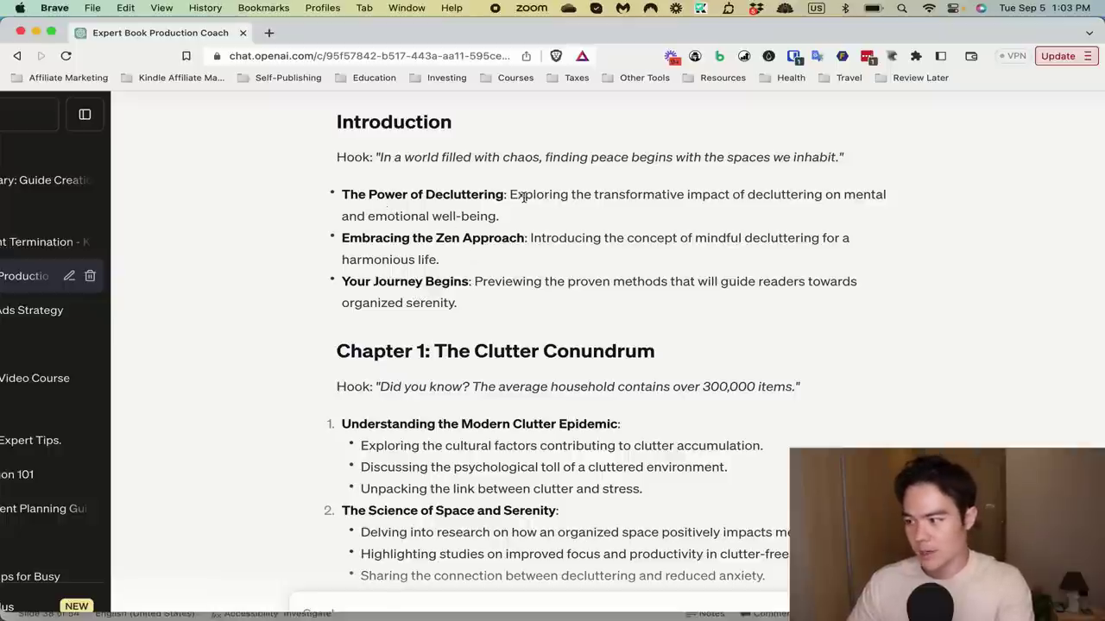
pyautogui.moveTo(510, 196); pyautogui.dragTo(559, 223)
pyautogui.click(517, 242)
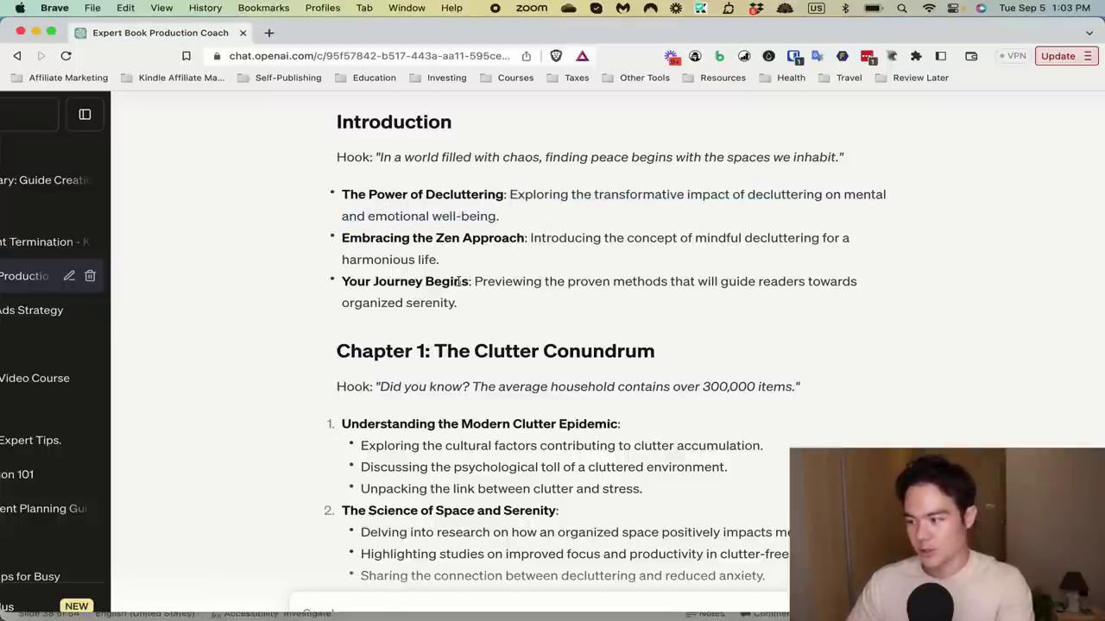
# Review the "Chapter 1: The Clutter Conundrum" outline, highlighting its hook and reading through the sub-chapters with their bullet points
pyautogui.scroll(-5, 490, 327)
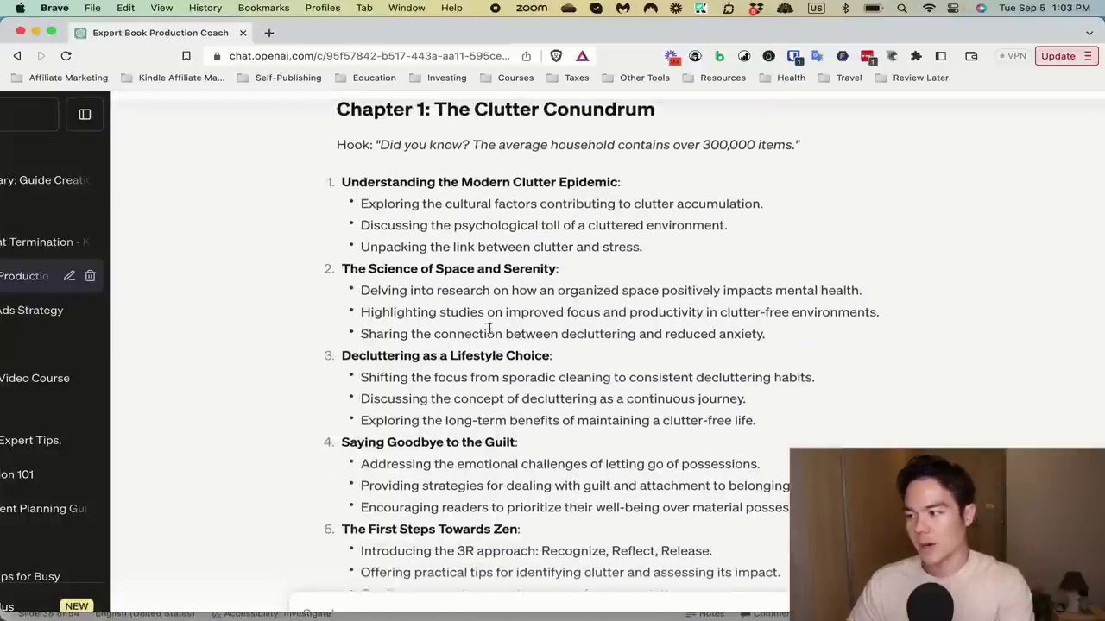
pyautogui.moveTo(382, 146); pyautogui.dragTo(790, 184)
pyautogui.click(732, 157)
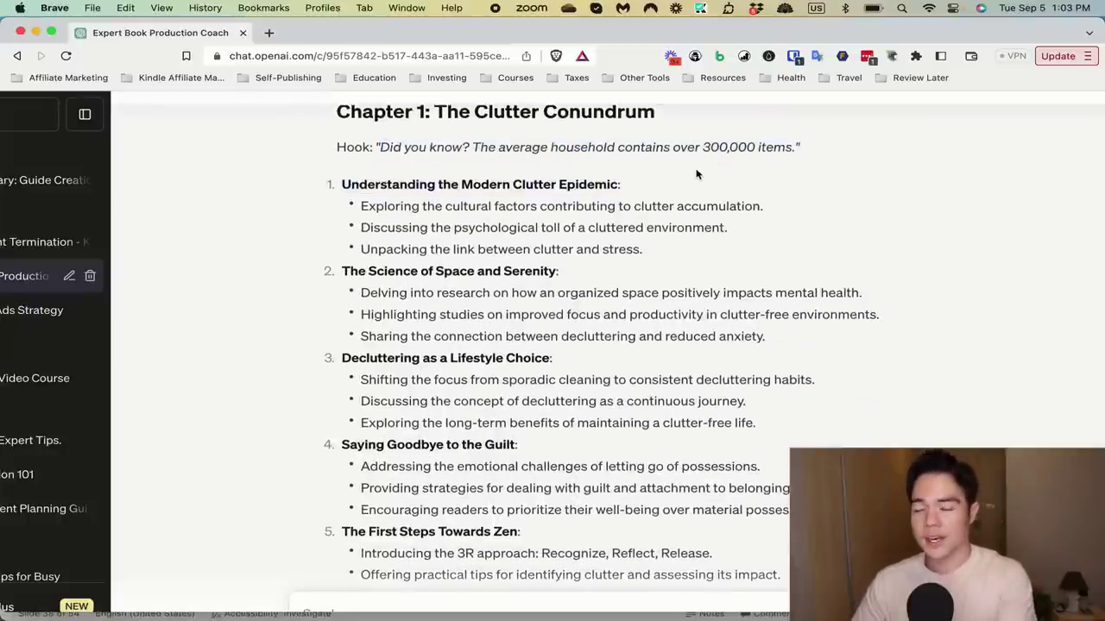
pyautogui.scroll(-2, 698, 175)
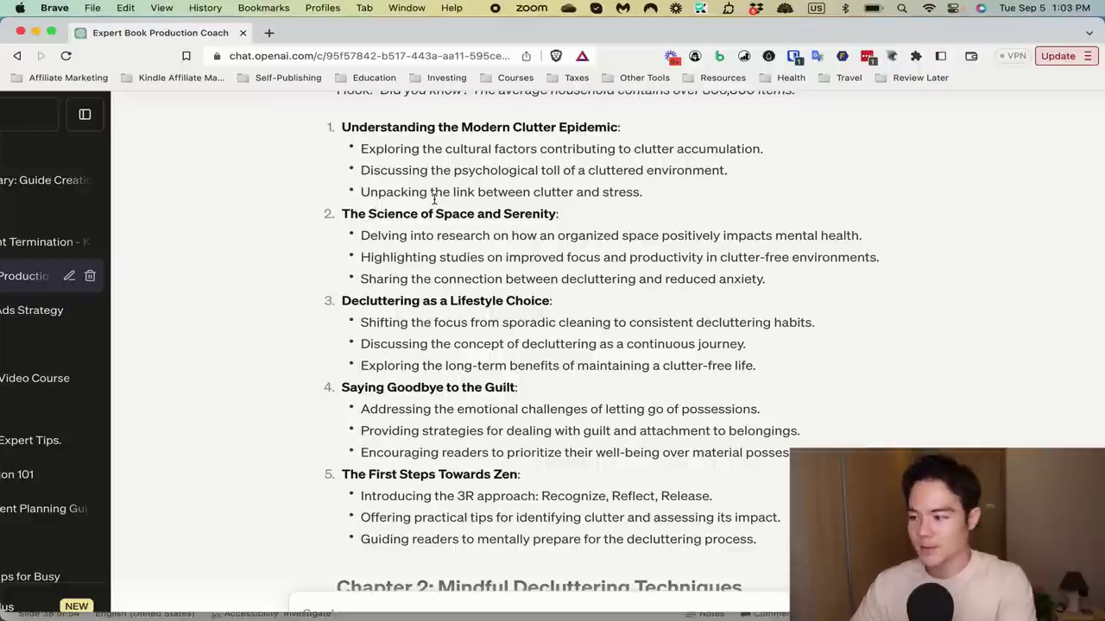
pyautogui.scroll(2, 434, 201)
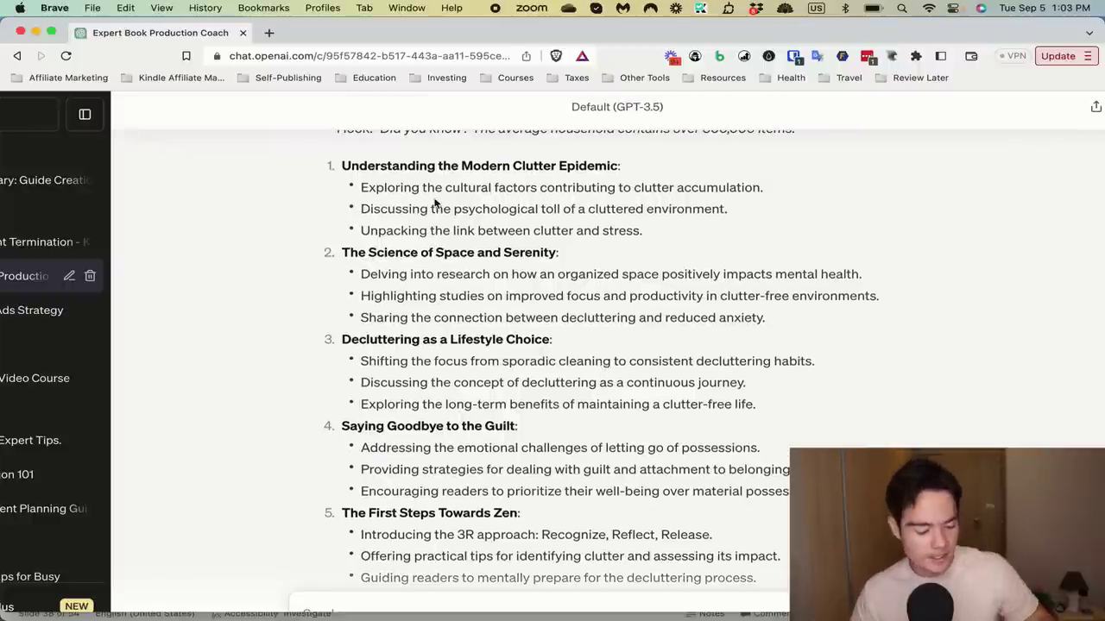
pyautogui.scroll(-1, 434, 202)
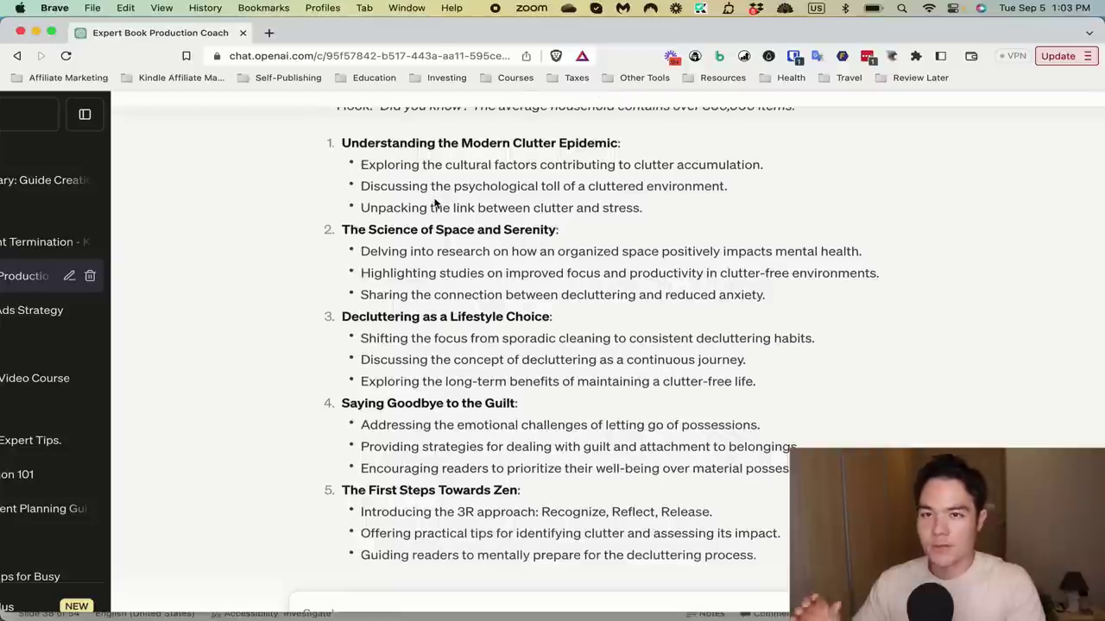
pyautogui.scroll(-1, 445, 203)
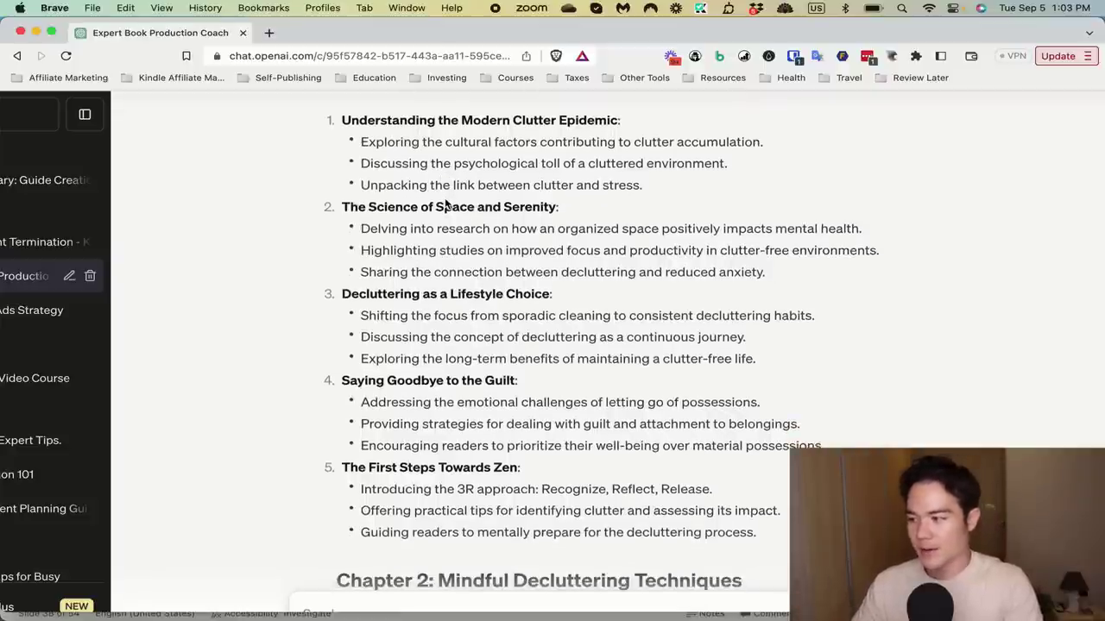
# Skim the outline from Chapter 2 to the end of Chapter 5, checking where the generated answer stops
pyautogui.scroll(-20, 445, 202)
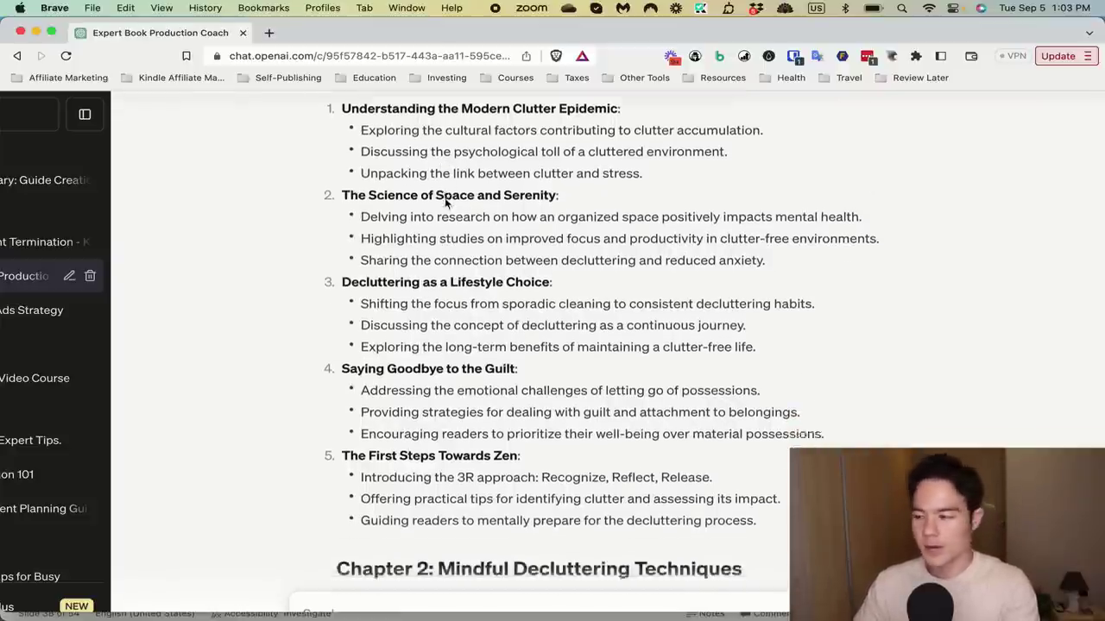
pyautogui.scroll(-1, 445, 203)
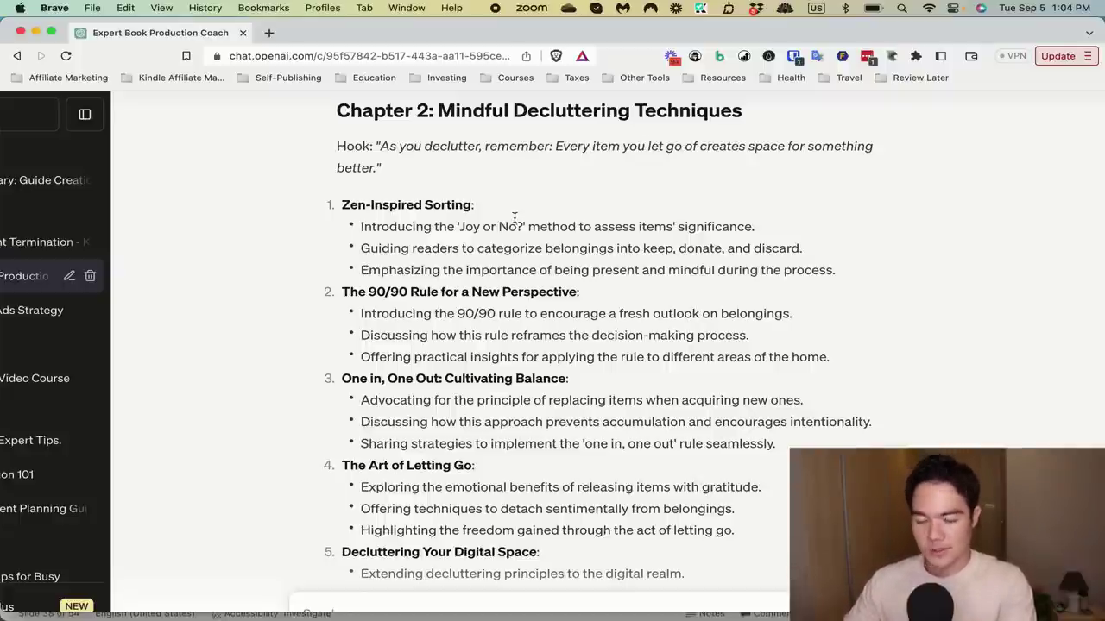
pyautogui.scroll(-10, 513, 217)
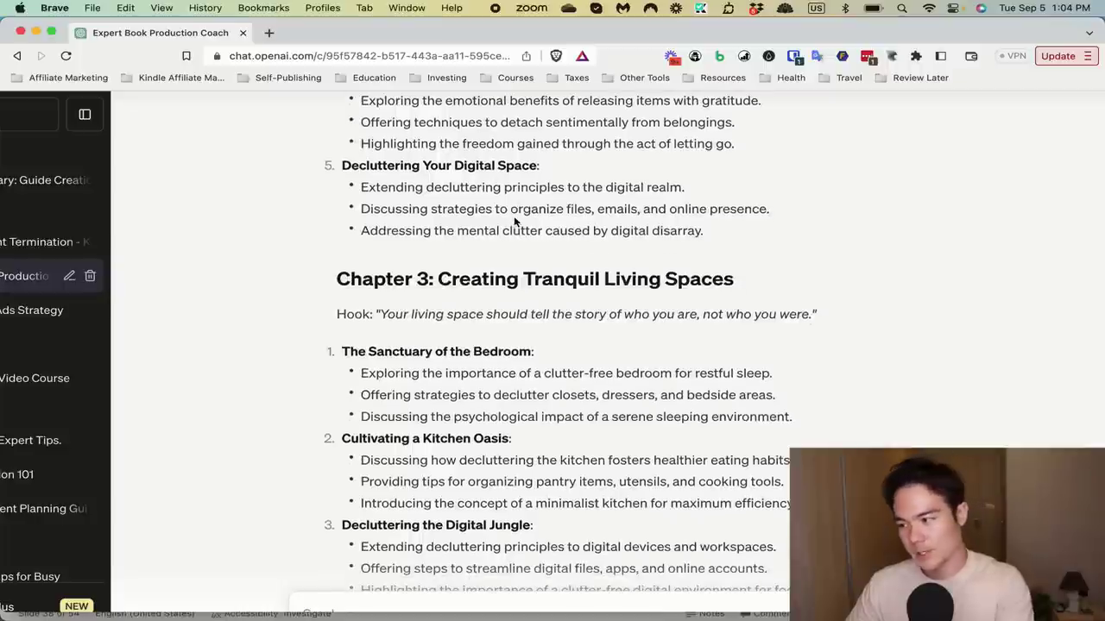
pyautogui.scroll(-10, 514, 217)
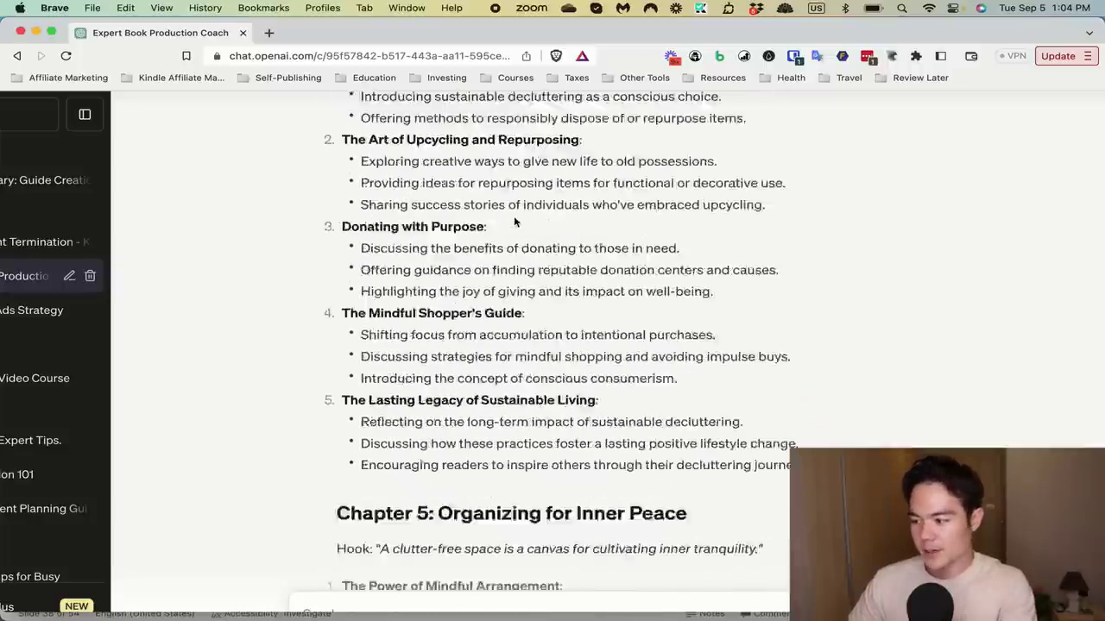
pyautogui.scroll(-5, 513, 217)
pyautogui.scroll(5, 513, 222)
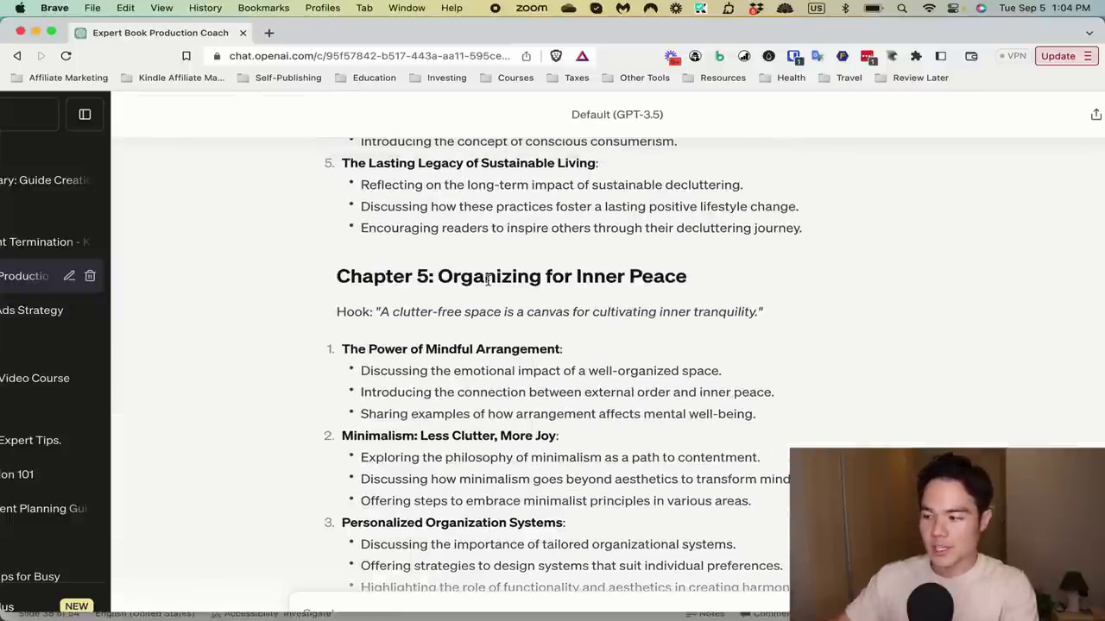
pyautogui.scroll(-5, 328, 371)
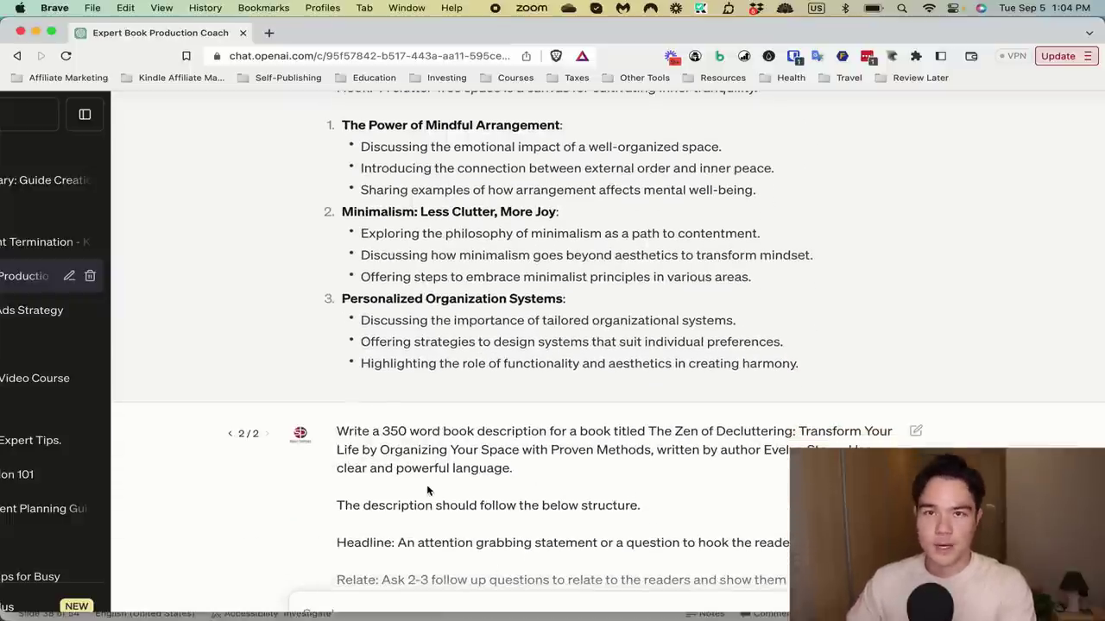
pyautogui.scroll(3, 426, 487)
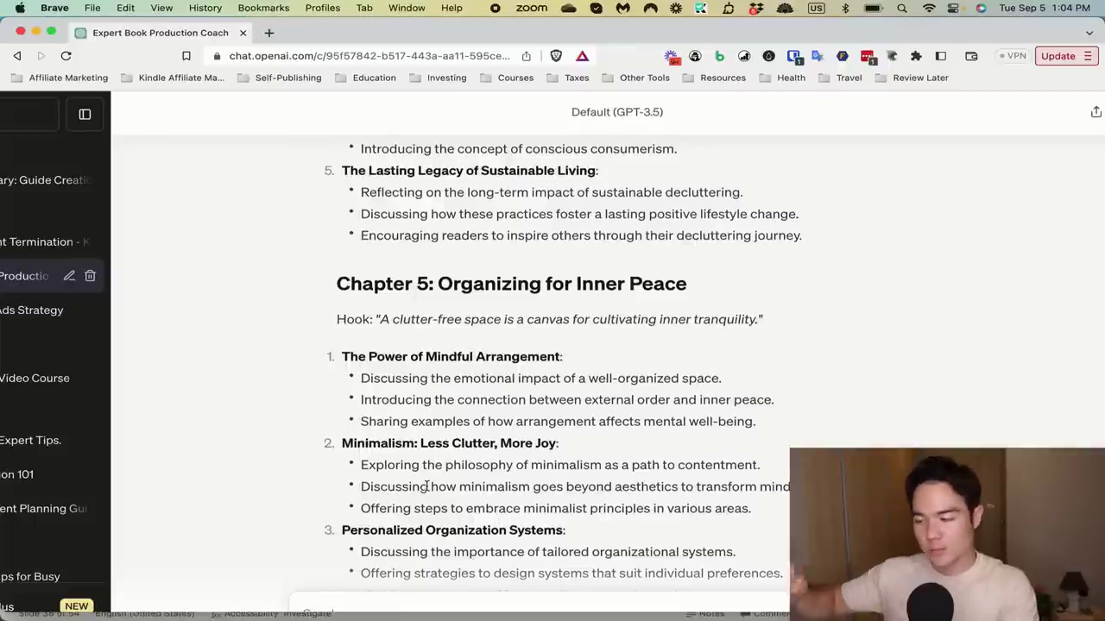